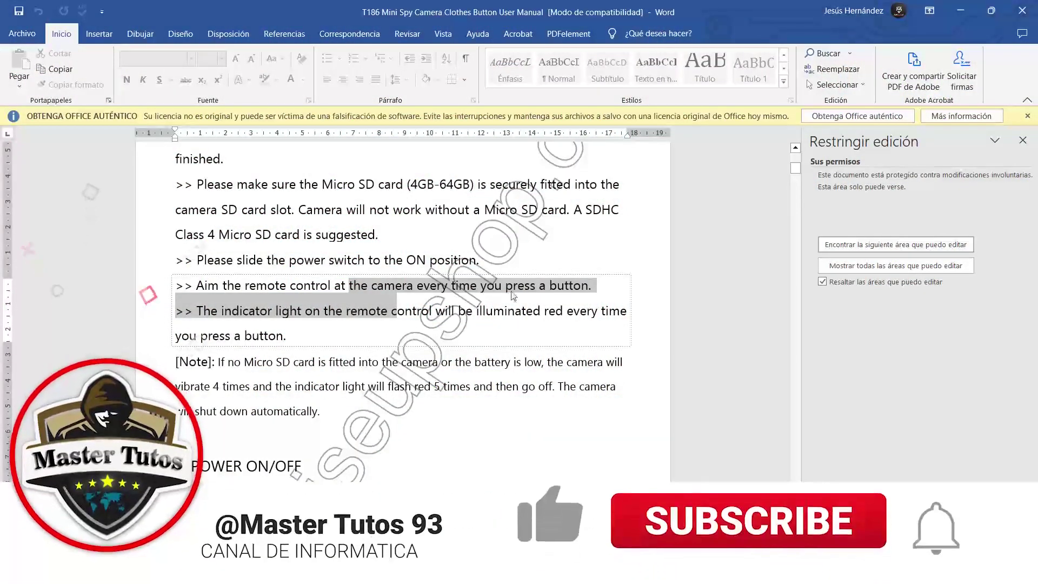
- Scroll down through the edit-restricted T186 manual, then back up a little
{"action": "scroll", "coordinate": [515, 298], "scroll_direction": "down", "scroll_amount": 2}
{"action": "scroll", "coordinate": [515, 298], "scroll_direction": "down", "scroll_amount": 3}
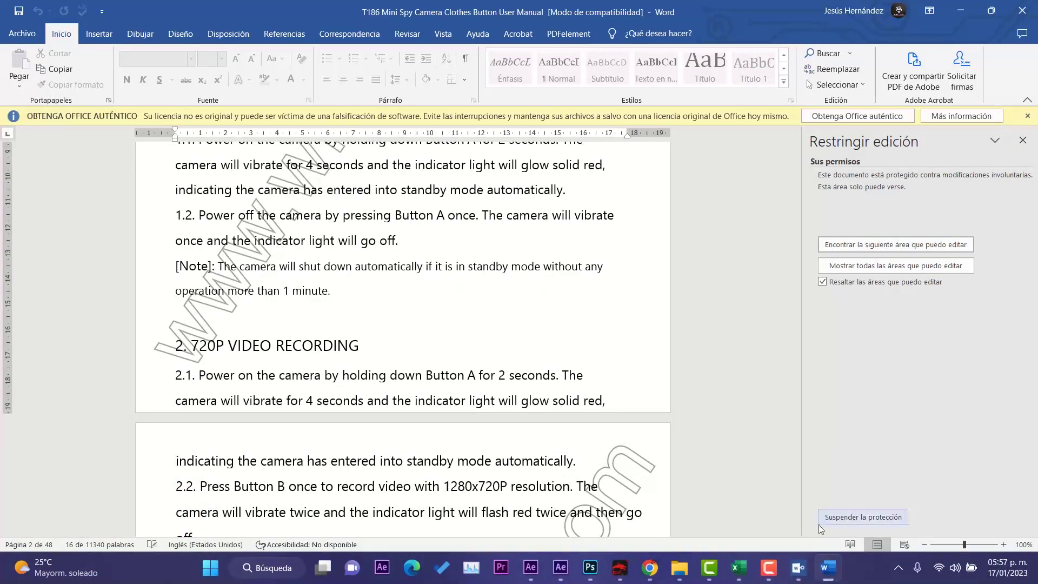
{"action": "scroll", "coordinate": [326, 229], "scroll_direction": "down", "scroll_amount": 3}
{"action": "scroll", "coordinate": [326, 229], "scroll_direction": "down", "scroll_amount": 5}
{"action": "scroll", "coordinate": [326, 228], "scroll_direction": "down", "scroll_amount": 3}
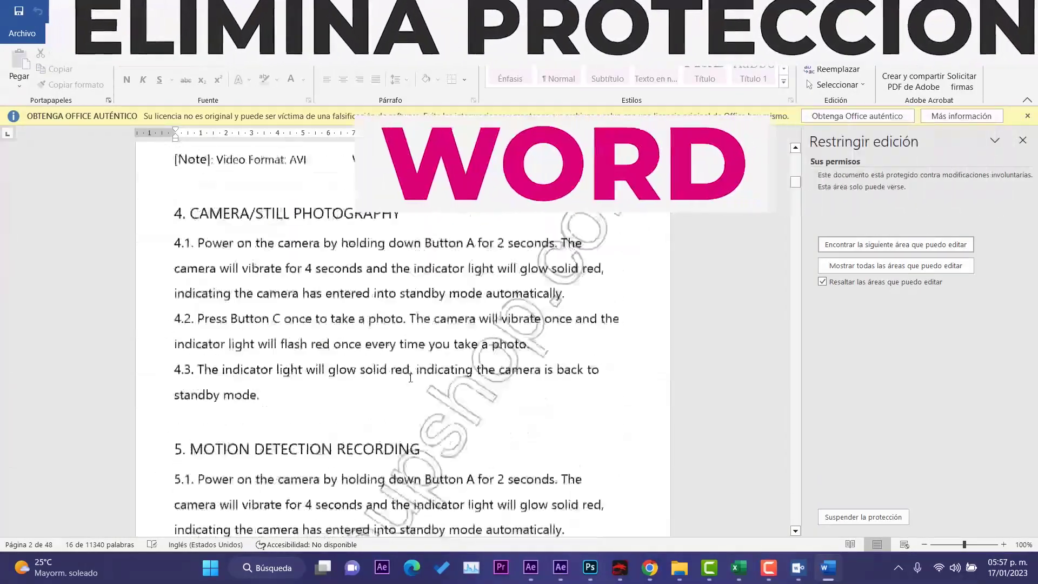
{"action": "scroll", "coordinate": [410, 378], "scroll_direction": "down", "scroll_amount": 5}
{"action": "scroll", "coordinate": [400, 368], "scroll_direction": "down", "scroll_amount": 5}
{"action": "scroll", "coordinate": [389, 362], "scroll_direction": "down", "scroll_amount": 5}
{"action": "scroll", "coordinate": [379, 358], "scroll_direction": "down", "scroll_amount": 5}
{"action": "scroll", "coordinate": [373, 357], "scroll_direction": "down", "scroll_amount": 5}
{"action": "scroll", "coordinate": [368, 355], "scroll_direction": "down", "scroll_amount": 5}
{"action": "scroll", "coordinate": [362, 353], "scroll_direction": "down", "scroll_amount": 5}
{"action": "scroll", "coordinate": [356, 350], "scroll_direction": "down", "scroll_amount": 5}
{"action": "scroll", "coordinate": [362, 354], "scroll_direction": "down", "scroll_amount": 5}
{"action": "scroll", "coordinate": [373, 357], "scroll_direction": "up", "scroll_amount": 5}
{"action": "scroll", "coordinate": [386, 361], "scroll_direction": "up", "scroll_amount": 5}
{"action": "scroll", "coordinate": [398, 366], "scroll_direction": "up", "scroll_amount": 1}
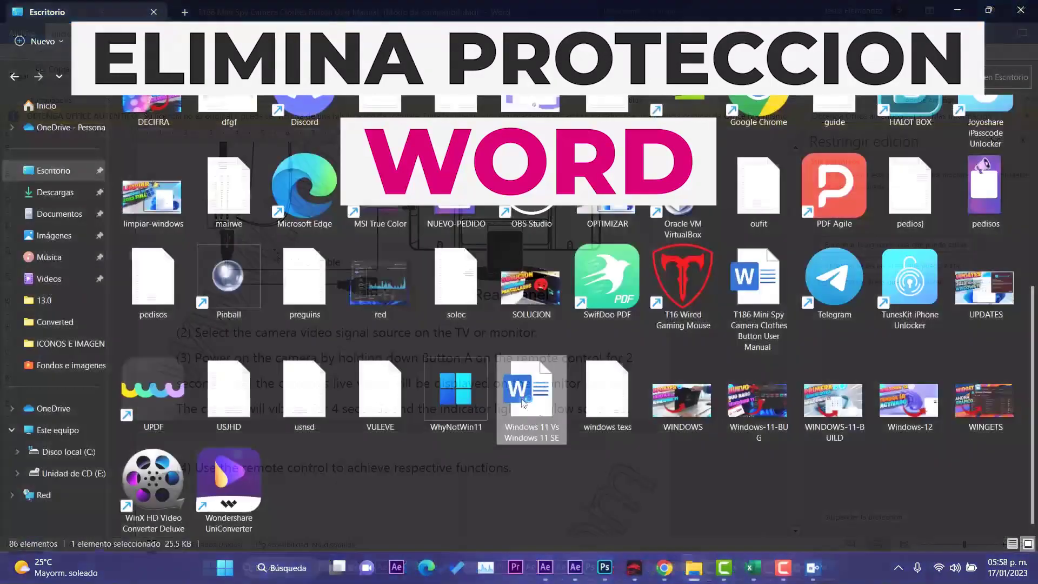
- Open the Windows 11 Vs Windows 11 SE document and close the Fondo Videos, Documentos and PassFab_Word windows
{"action": "double_click", "coordinate": [523, 403]}
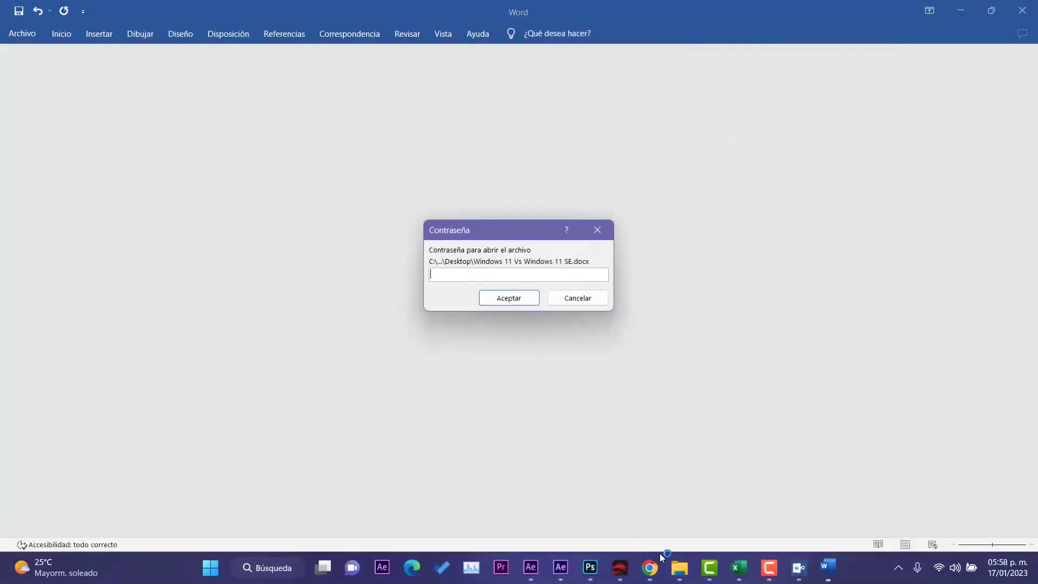
{"action": "mouse_move", "coordinate": [693, 568]}
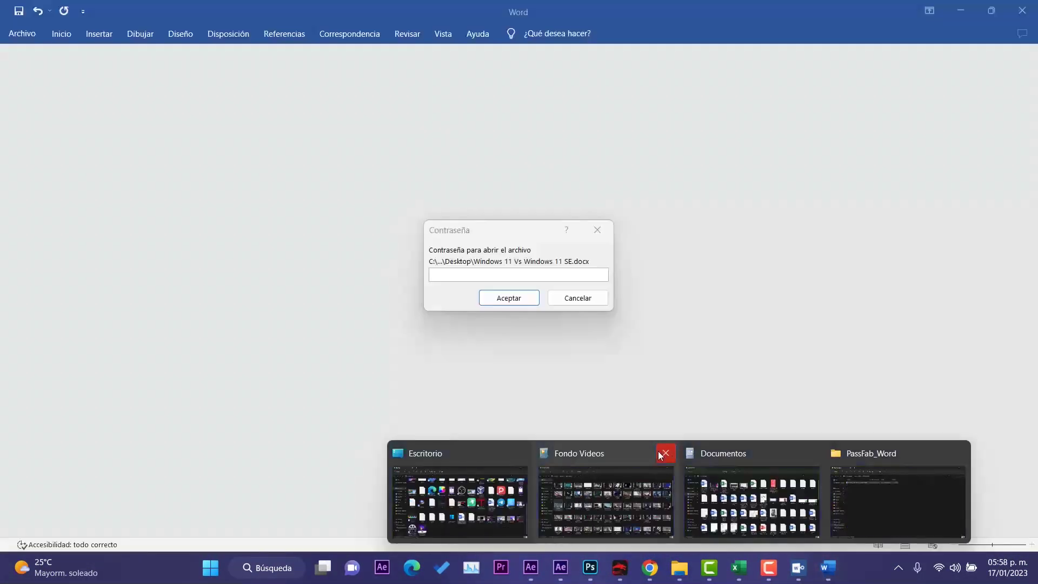
{"action": "left_click", "coordinate": [661, 454]}
{"action": "left_click", "coordinate": [739, 453]}
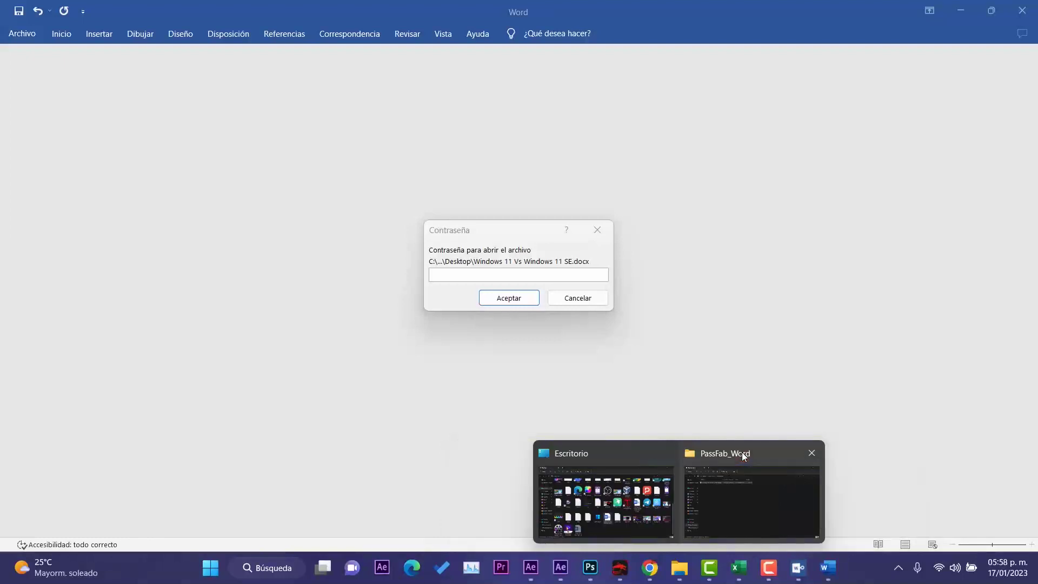
{"action": "left_click", "coordinate": [813, 455]}
- Submit a guessed password, dismiss the incorrect-password error, and return to Word's recent documents
{"action": "left_click", "coordinate": [500, 275]}
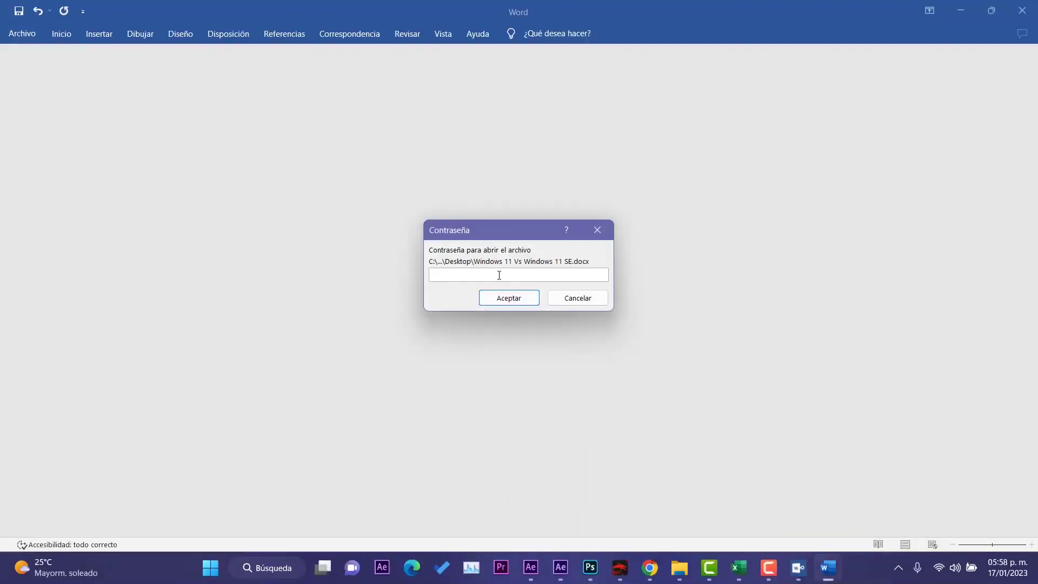
{"action": "left_click_drag", "start_coordinate": [503, 233], "coordinate": [413, 207]}
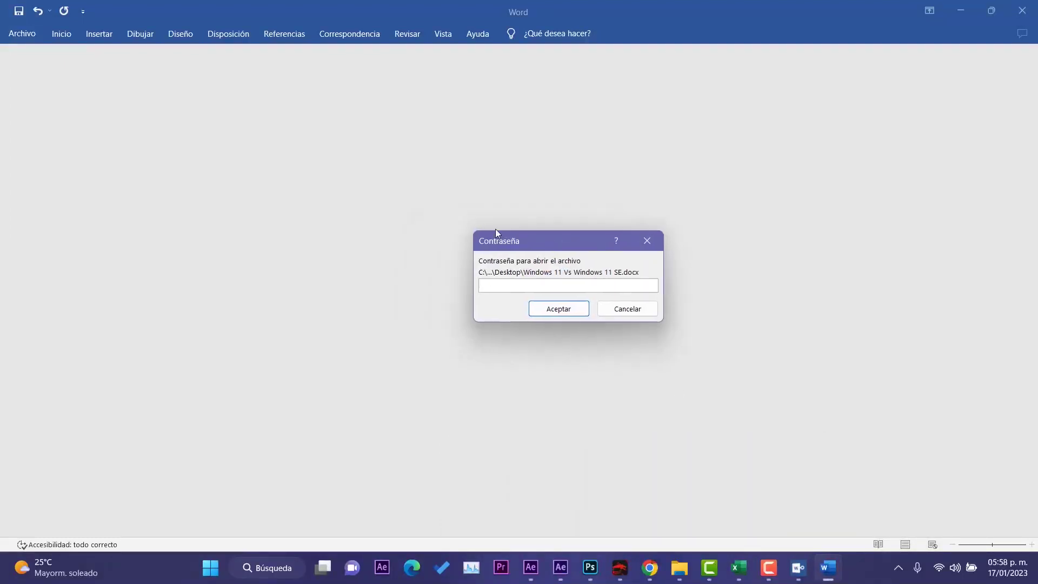
{"action": "key", "text": "Return"}
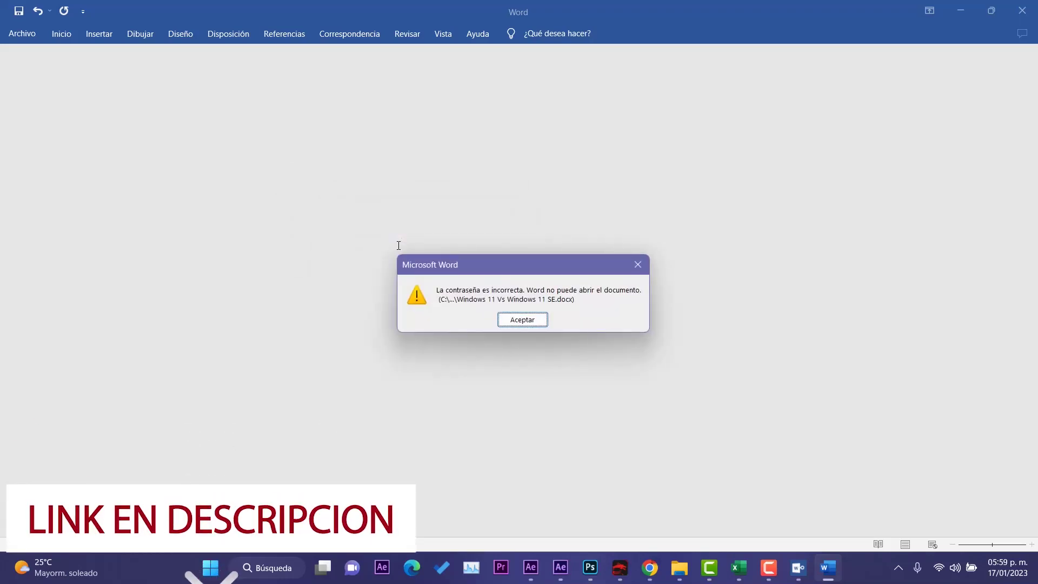
{"action": "key", "text": "Return"}
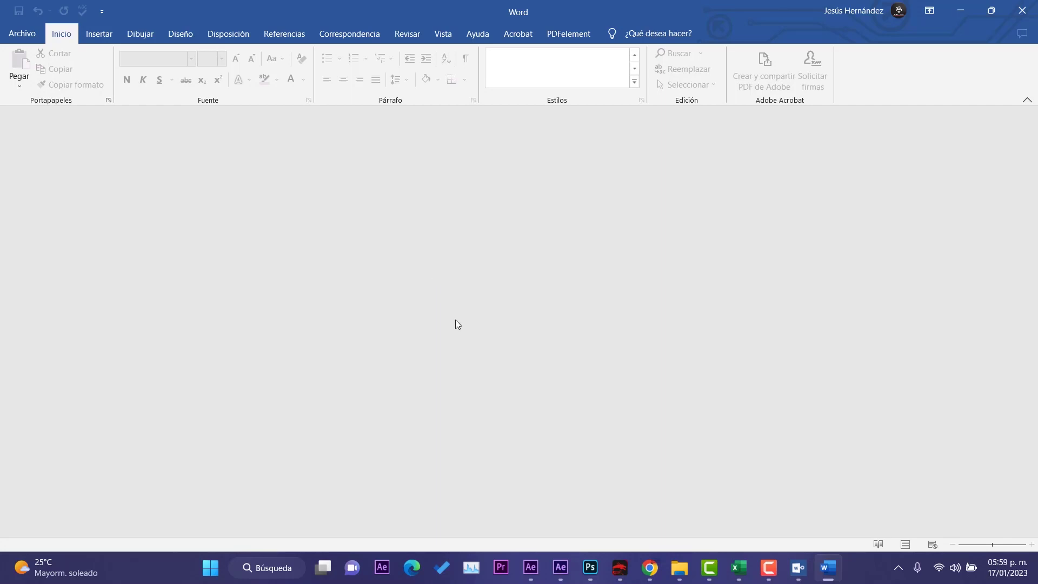
{"action": "left_click", "coordinate": [22, 34]}
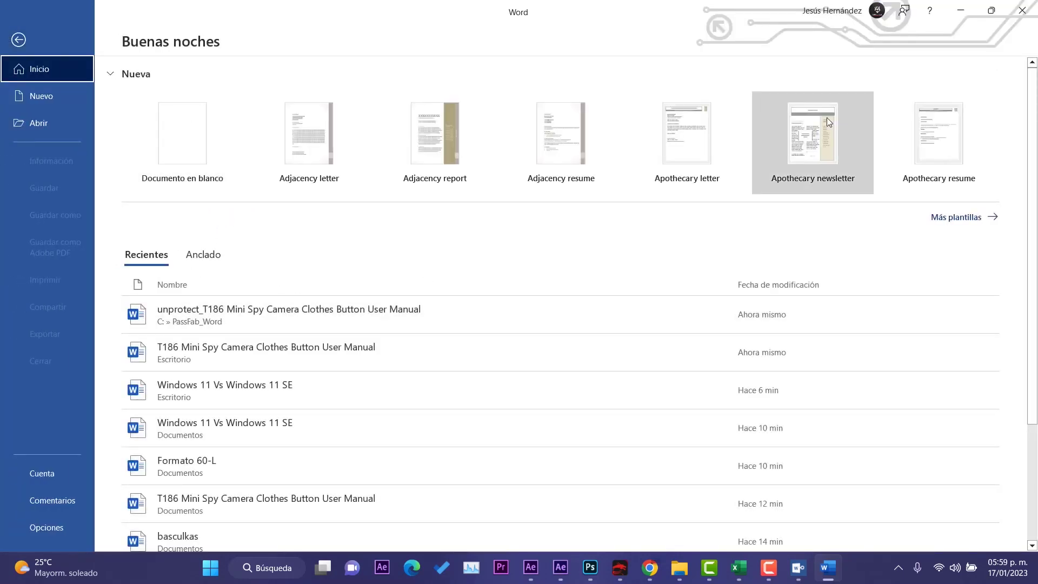
- Close Microsoft Word
{"action": "left_click", "coordinate": [1022, 10]}
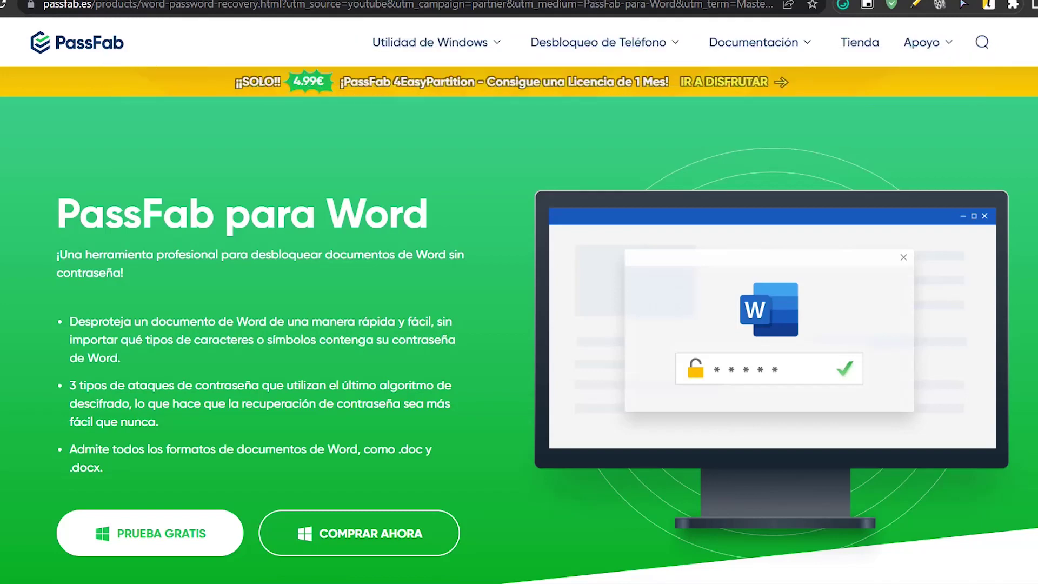
{"action": "scroll", "coordinate": [715, 281], "scroll_direction": "down", "scroll_amount": 8}
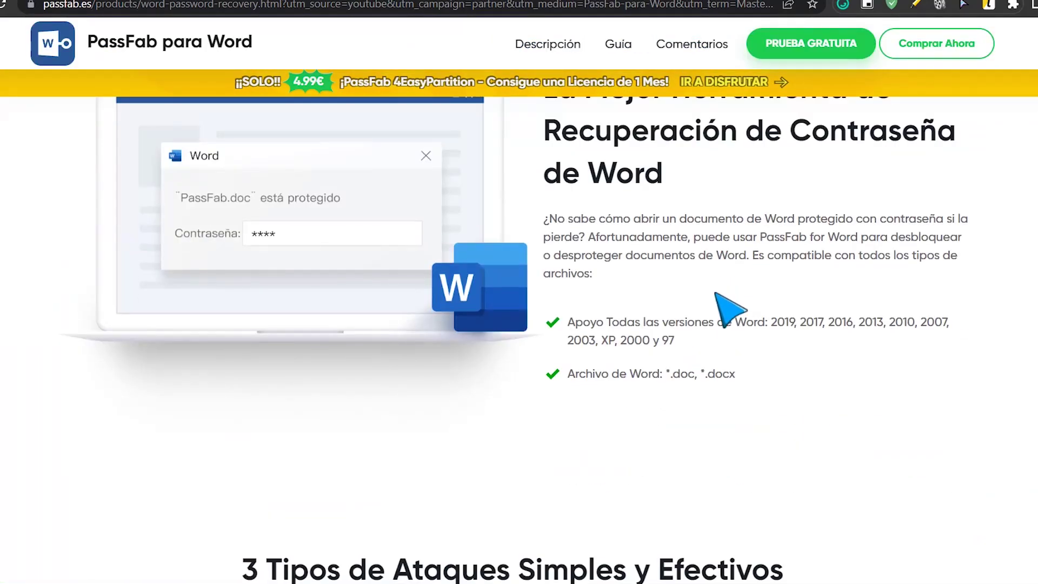
{"action": "scroll", "coordinate": [707, 295], "scroll_direction": "down", "scroll_amount": 8}
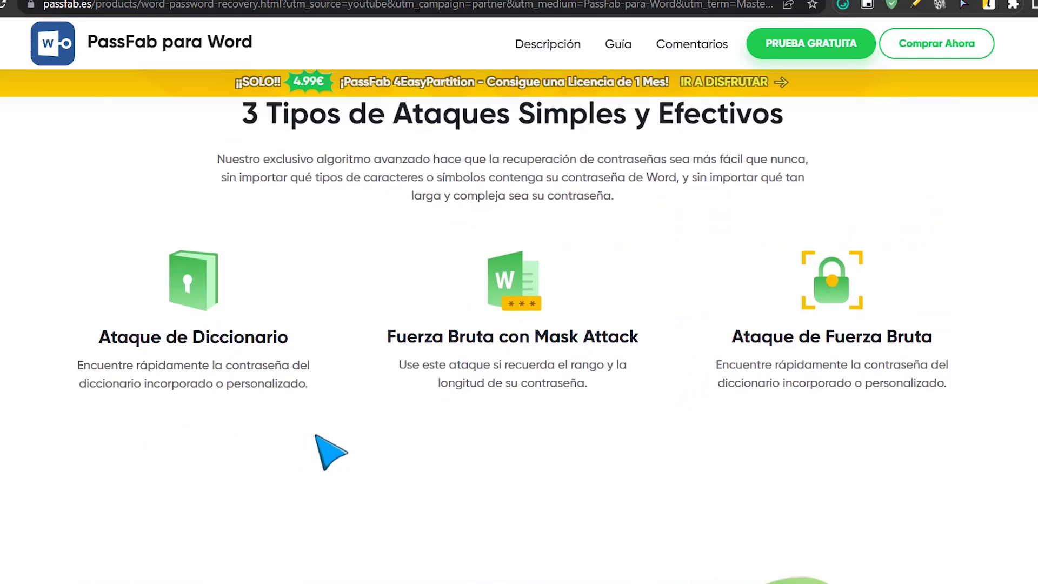
{"action": "scroll", "coordinate": [389, 454], "scroll_direction": "down", "scroll_amount": 8}
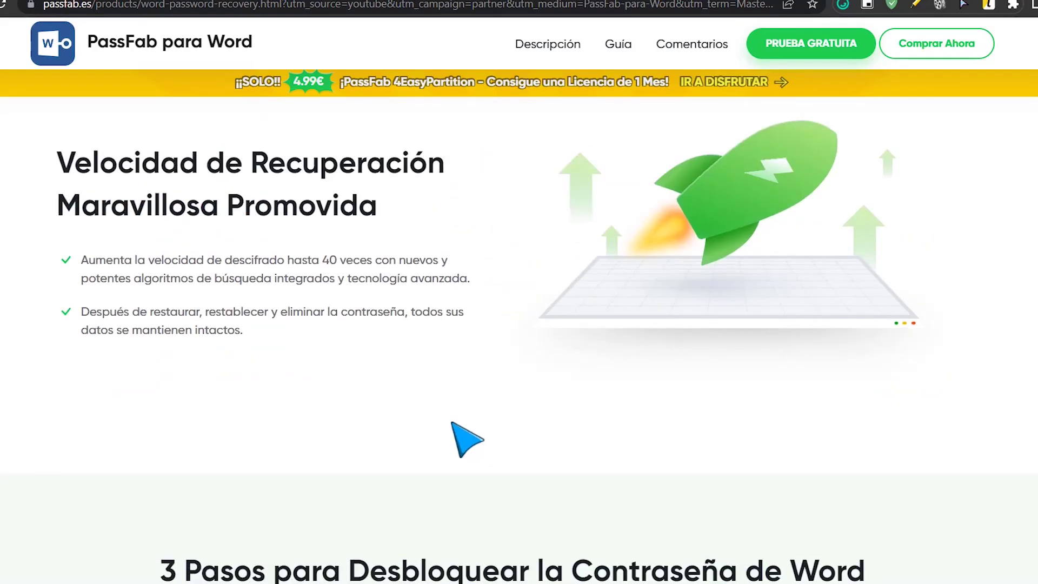
{"action": "scroll", "coordinate": [448, 430], "scroll_direction": "down", "scroll_amount": 10}
{"action": "scroll", "coordinate": [454, 431], "scroll_direction": "down", "scroll_amount": 3}
{"action": "scroll", "coordinate": [454, 431], "scroll_direction": "down", "scroll_amount": 7}
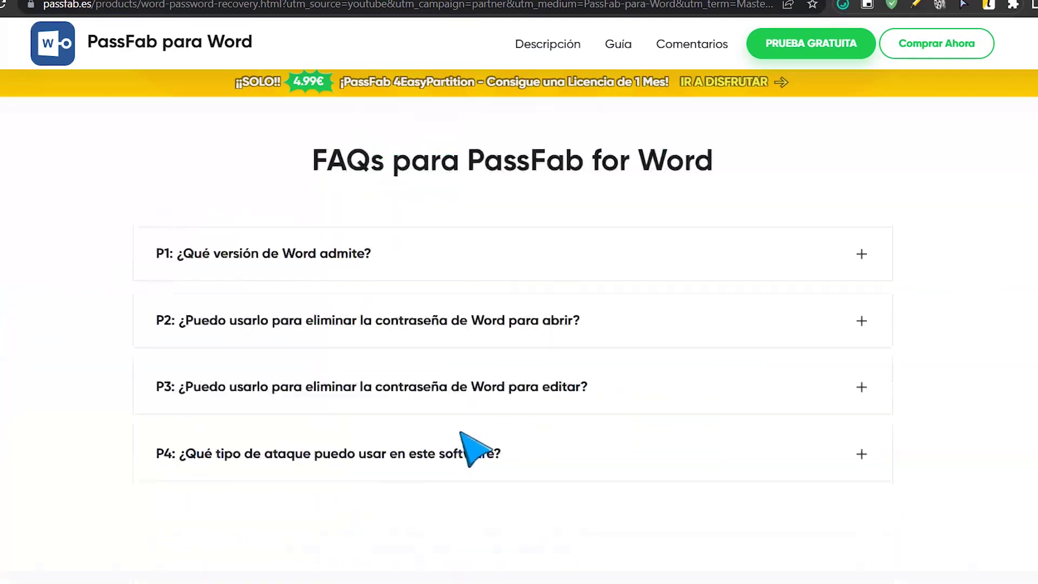
{"action": "scroll", "coordinate": [466, 424], "scroll_direction": "down", "scroll_amount": 8}
{"action": "scroll", "coordinate": [469, 435], "scroll_direction": "up", "scroll_amount": 3}
{"action": "scroll", "coordinate": [489, 475], "scroll_direction": "up", "scroll_amount": 12}
{"action": "scroll", "coordinate": [547, 463], "scroll_direction": "up", "scroll_amount": 12}
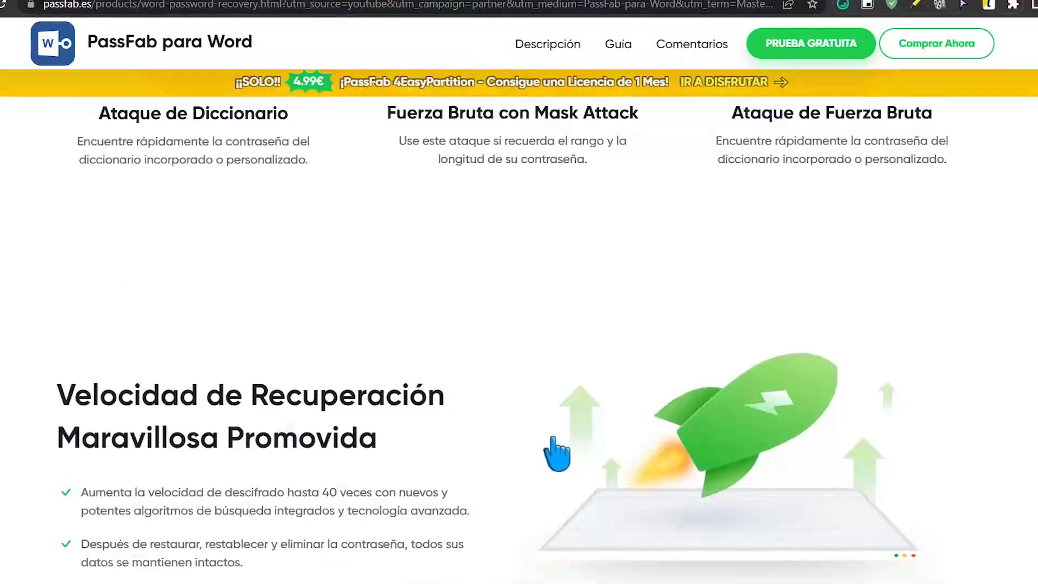
{"action": "scroll", "coordinate": [546, 440], "scroll_direction": "up", "scroll_amount": 10}
{"action": "scroll", "coordinate": [559, 416], "scroll_direction": "up", "scroll_amount": 6}
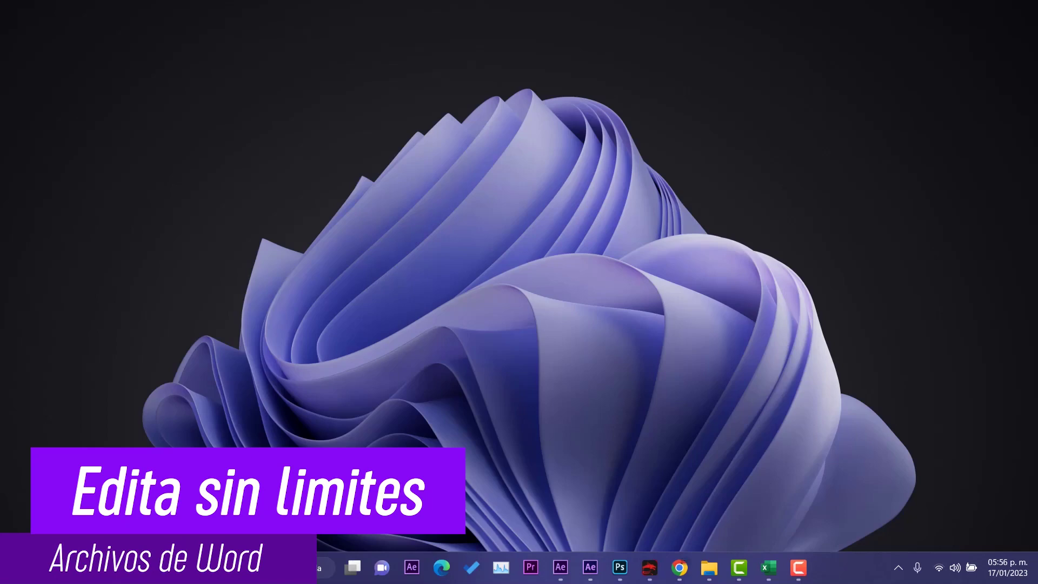
- Open the T186 manual in Word from File Explorer's Escritorio folder
{"action": "key", "text": "super"}
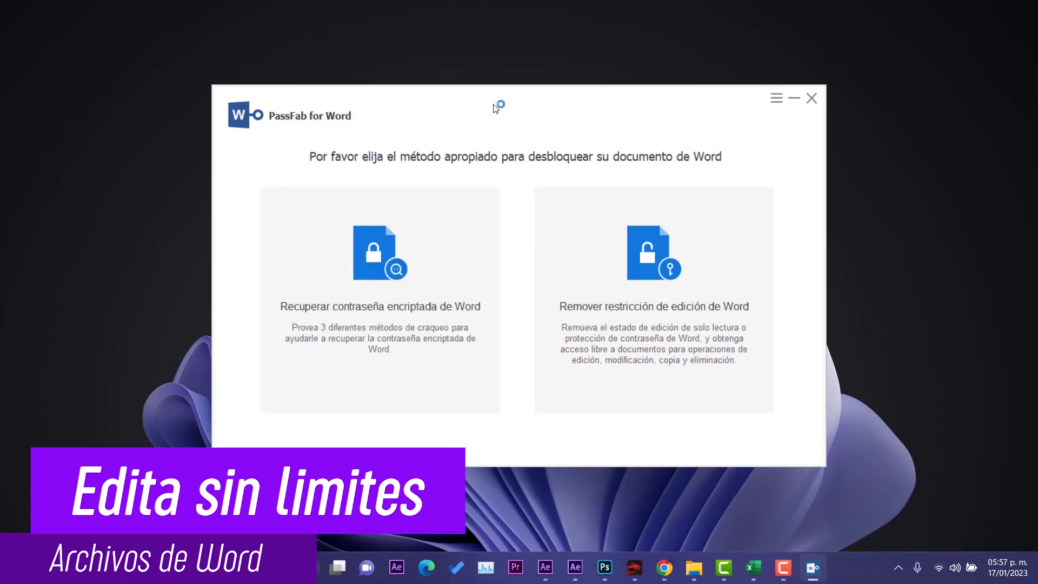
{"action": "mouse_move", "coordinate": [693, 568]}
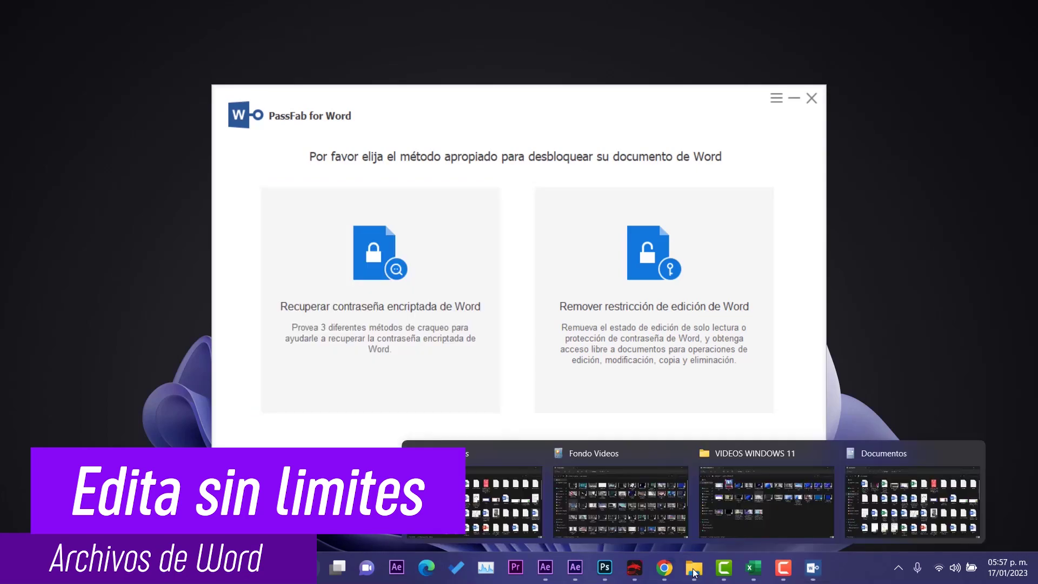
{"action": "left_click", "coordinate": [919, 508]}
{"action": "left_click", "coordinate": [49, 171]}
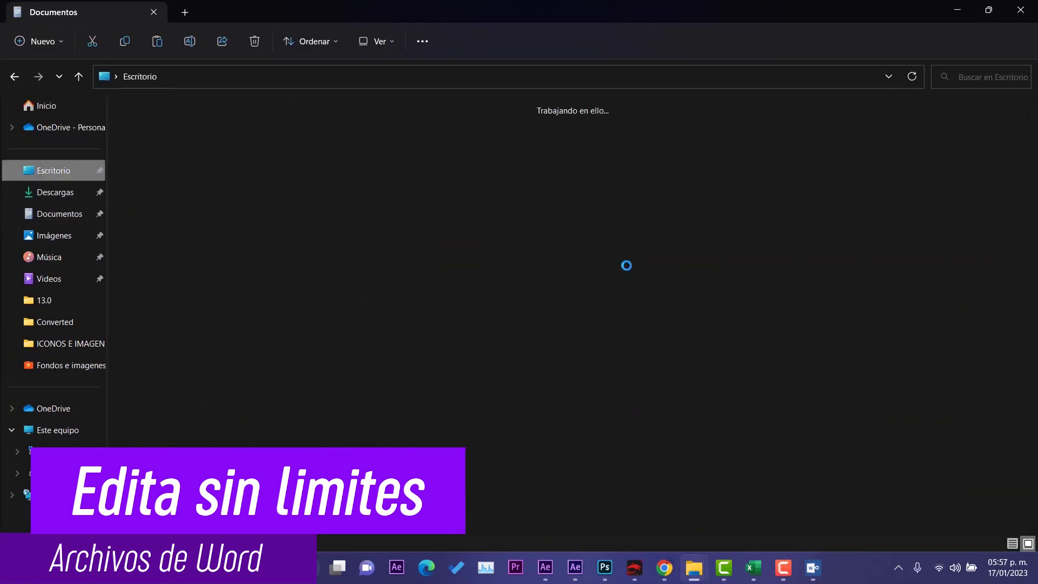
{"action": "scroll", "coordinate": [794, 470], "scroll_direction": "down", "scroll_amount": 5}
{"action": "double_click", "coordinate": [770, 301]}
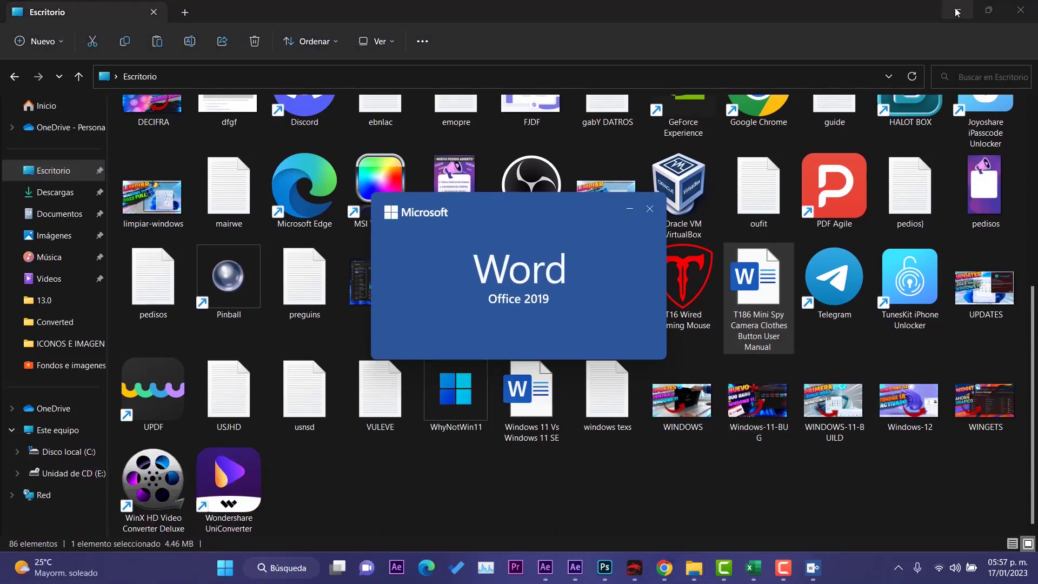
- Scroll through the manual, trying to select the diagram watermark and paragraph (3) text
{"action": "scroll", "coordinate": [560, 360], "scroll_direction": "down", "scroll_amount": 4}
{"action": "scroll", "coordinate": [560, 359], "scroll_direction": "down", "scroll_amount": 6}
{"action": "scroll", "coordinate": [560, 360], "scroll_direction": "down", "scroll_amount": 5}
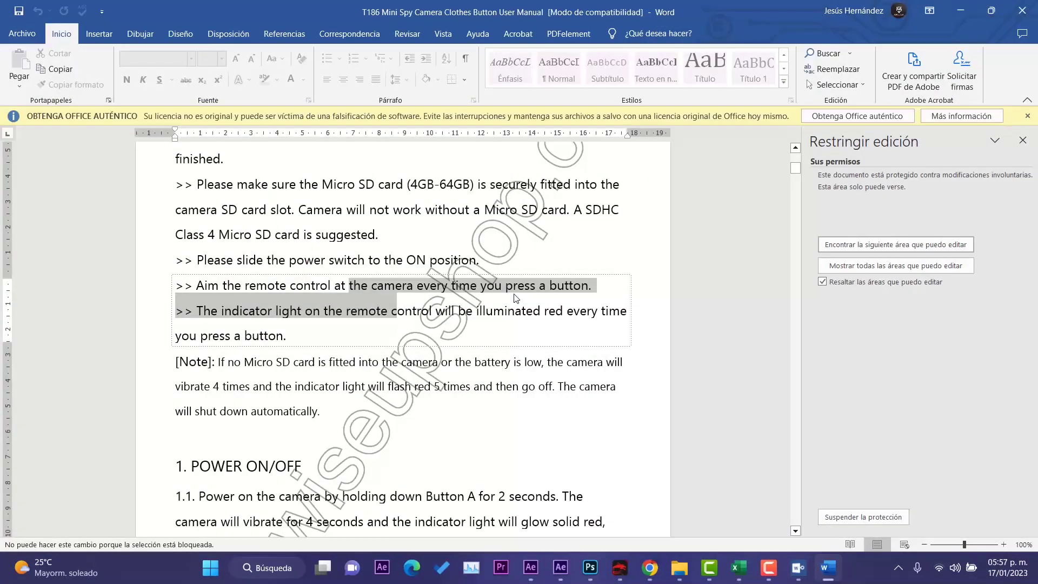
{"action": "scroll", "coordinate": [543, 300], "scroll_direction": "down", "scroll_amount": 4}
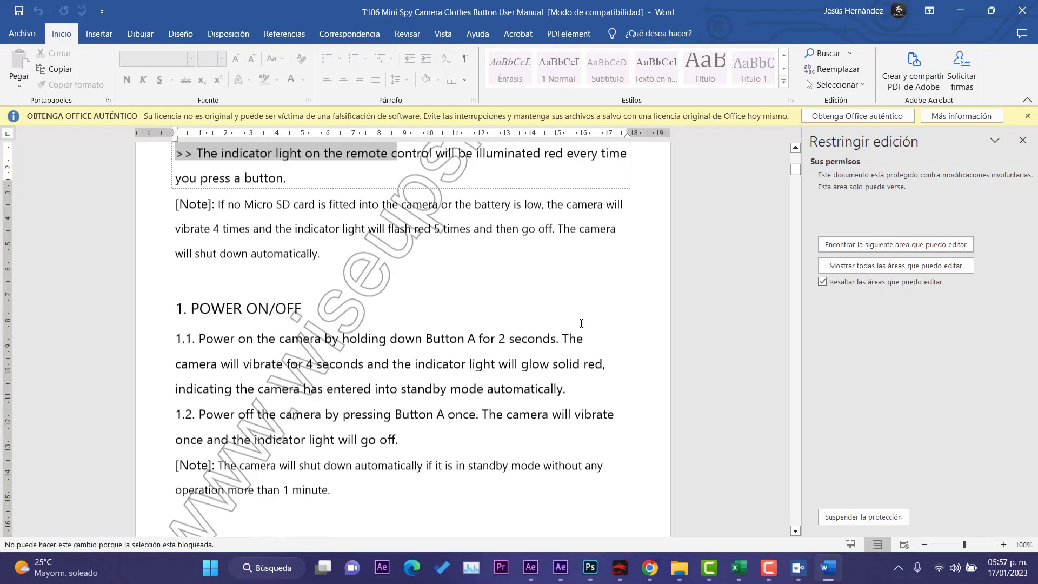
{"action": "scroll", "coordinate": [573, 324], "scroll_direction": "down", "scroll_amount": 1}
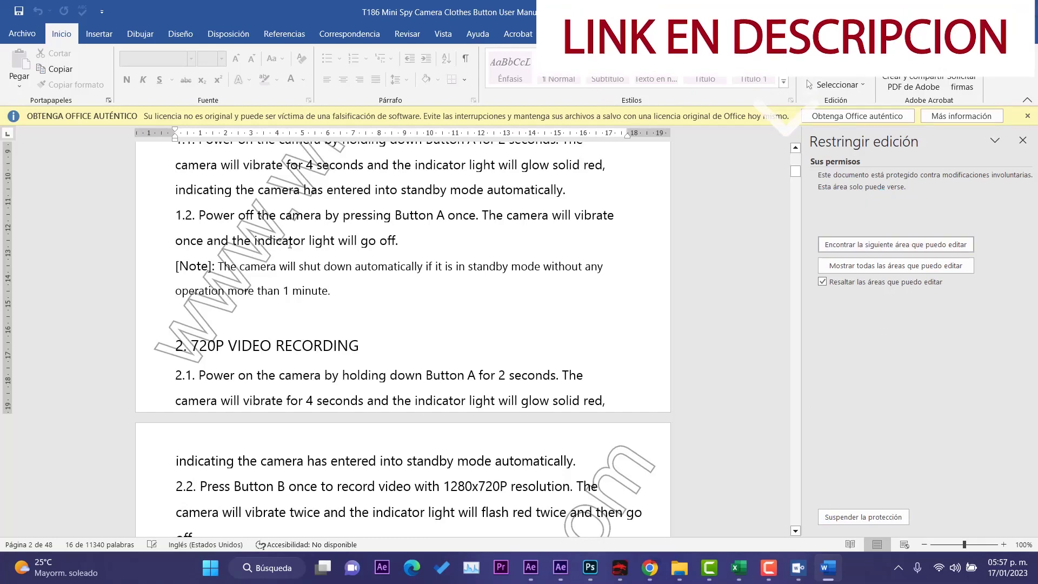
{"action": "scroll", "coordinate": [326, 228], "scroll_direction": "down", "scroll_amount": 5}
{"action": "scroll", "coordinate": [326, 228], "scroll_direction": "down", "scroll_amount": 7}
{"action": "scroll", "coordinate": [326, 228], "scroll_direction": "down", "scroll_amount": 1}
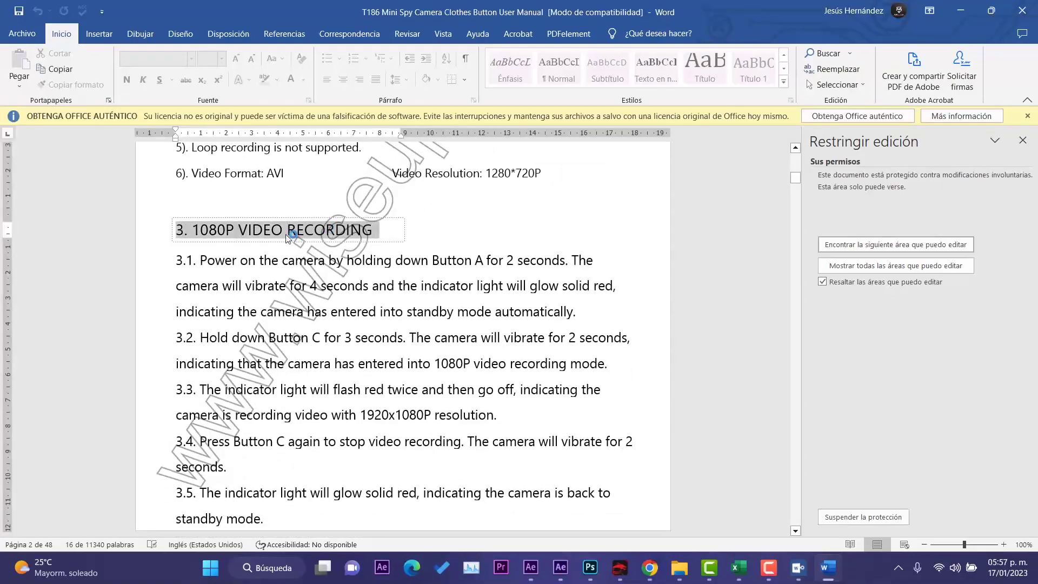
{"action": "scroll", "coordinate": [407, 370], "scroll_direction": "down", "scroll_amount": 2}
{"action": "scroll", "coordinate": [406, 369], "scroll_direction": "down", "scroll_amount": 6}
{"action": "scroll", "coordinate": [407, 370], "scroll_direction": "down", "scroll_amount": 5}
{"action": "scroll", "coordinate": [407, 369], "scroll_direction": "down", "scroll_amount": 5}
{"action": "scroll", "coordinate": [395, 365], "scroll_direction": "down", "scroll_amount": 5}
{"action": "scroll", "coordinate": [379, 357], "scroll_direction": "down", "scroll_amount": 5}
{"action": "scroll", "coordinate": [378, 356], "scroll_direction": "down", "scroll_amount": 5}
{"action": "scroll", "coordinate": [373, 355], "scroll_direction": "down", "scroll_amount": 5}
{"action": "scroll", "coordinate": [363, 353], "scroll_direction": "down", "scroll_amount": 5}
{"action": "scroll", "coordinate": [356, 350], "scroll_direction": "down", "scroll_amount": 4}
{"action": "left_click", "coordinate": [356, 350]}
{"action": "scroll", "coordinate": [379, 341], "scroll_direction": "down", "scroll_amount": 3}
{"action": "scroll", "coordinate": [399, 357], "scroll_direction": "up", "scroll_amount": 5}
{"action": "scroll", "coordinate": [398, 362], "scroll_direction": "up", "scroll_amount": 8}
{"action": "scroll", "coordinate": [398, 366], "scroll_direction": "up", "scroll_amount": 1}
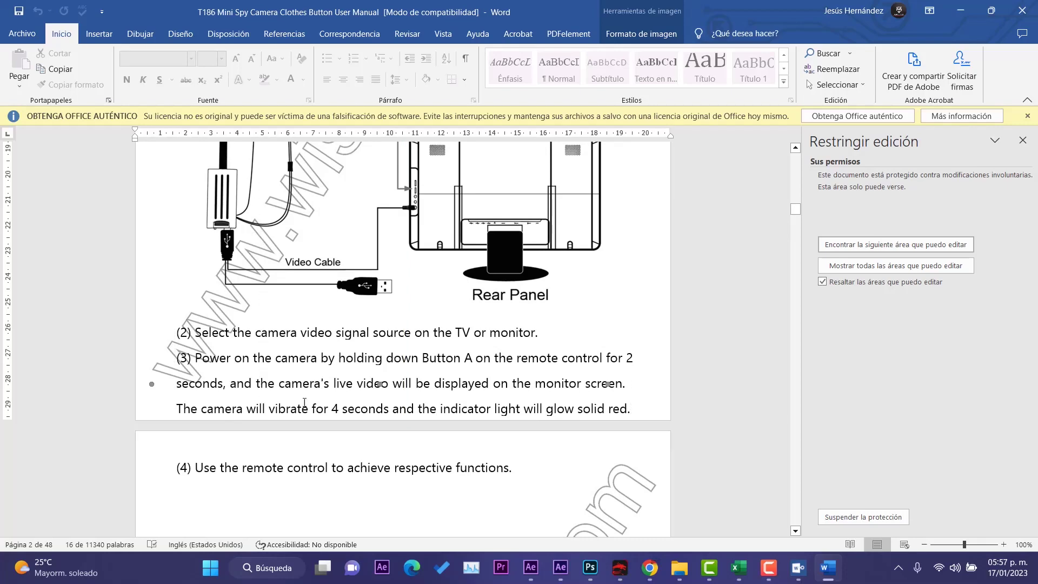
{"action": "left_click", "coordinate": [312, 357]}
{"action": "left_click_drag", "start_coordinate": [279, 383], "coordinate": [375, 408]}
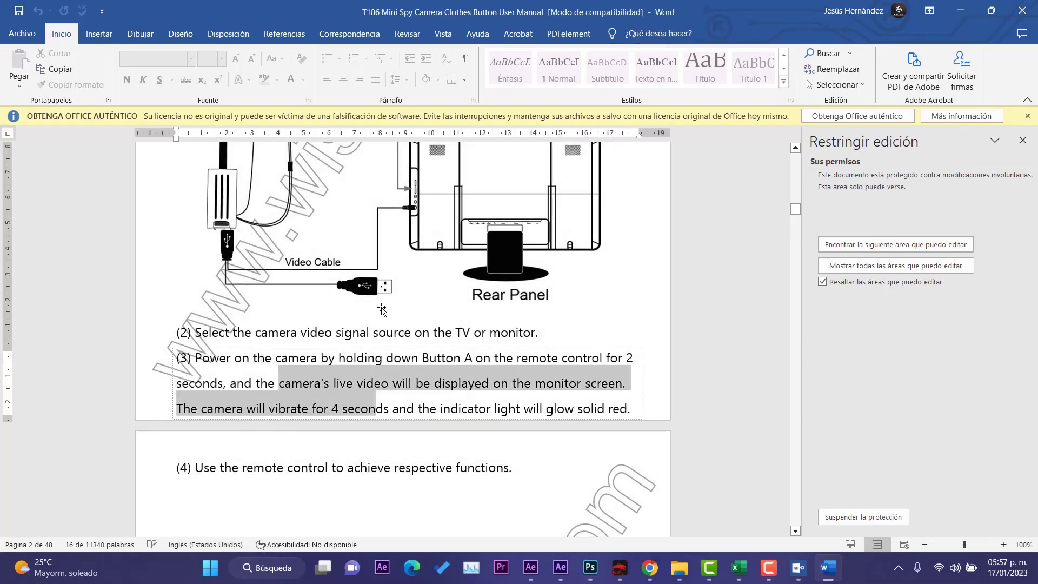
- Check the insert, drawing, layout, references, mailings, review, view and help tabs for disabled commands, then close Word
{"action": "left_click", "coordinate": [99, 34]}
{"action": "left_click", "coordinate": [140, 34]}
{"action": "left_click", "coordinate": [228, 34]}
{"action": "left_click", "coordinate": [284, 34]}
{"action": "left_click", "coordinate": [349, 33]}
{"action": "left_click", "coordinate": [407, 33]}
{"action": "left_click", "coordinate": [443, 33]}
{"action": "left_click", "coordinate": [477, 33]}
{"action": "left_click", "coordinate": [140, 34]}
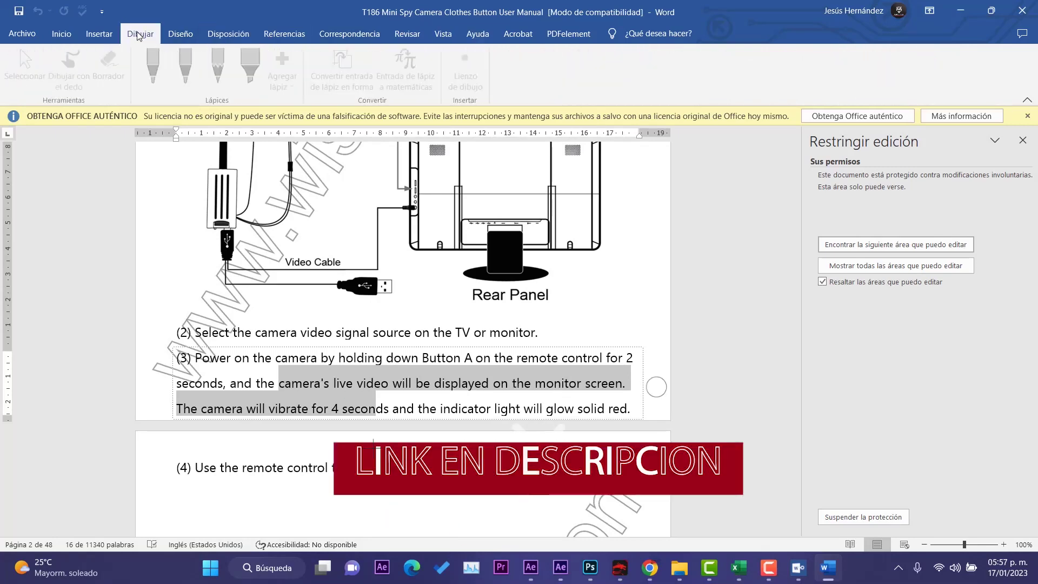
{"action": "left_click", "coordinate": [100, 34]}
{"action": "left_click", "coordinate": [1022, 11]}
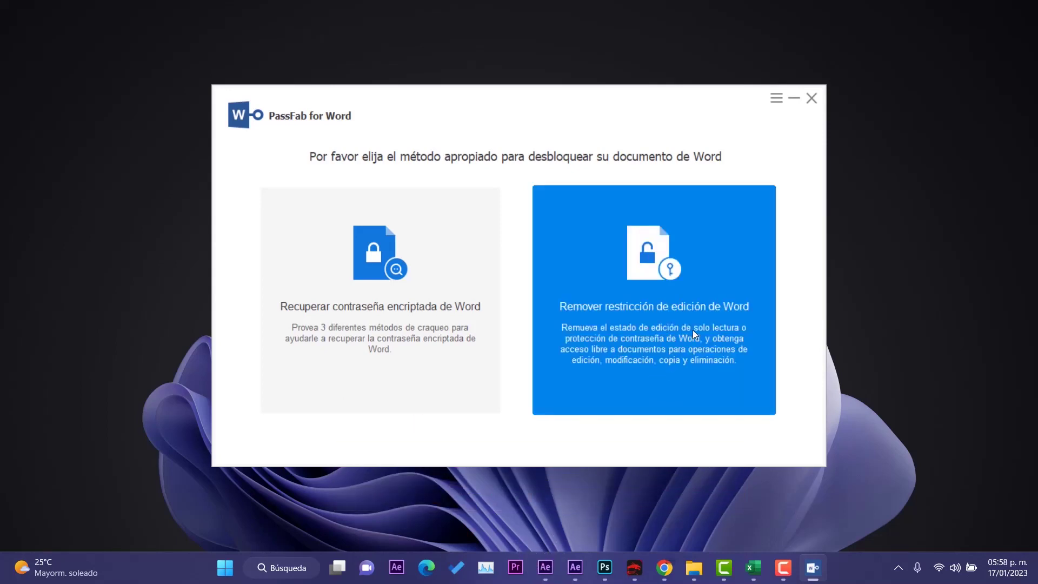
- Import the T186 manual into PassFab's 'Remover restricción de edición' tool
{"action": "left_click", "coordinate": [659, 301]}
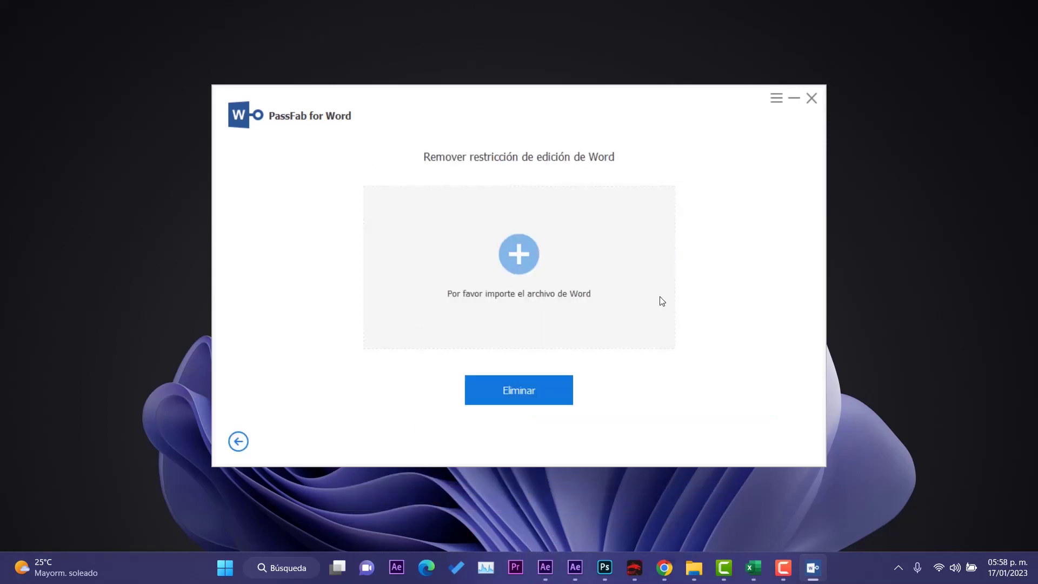
{"action": "left_click", "coordinate": [519, 259]}
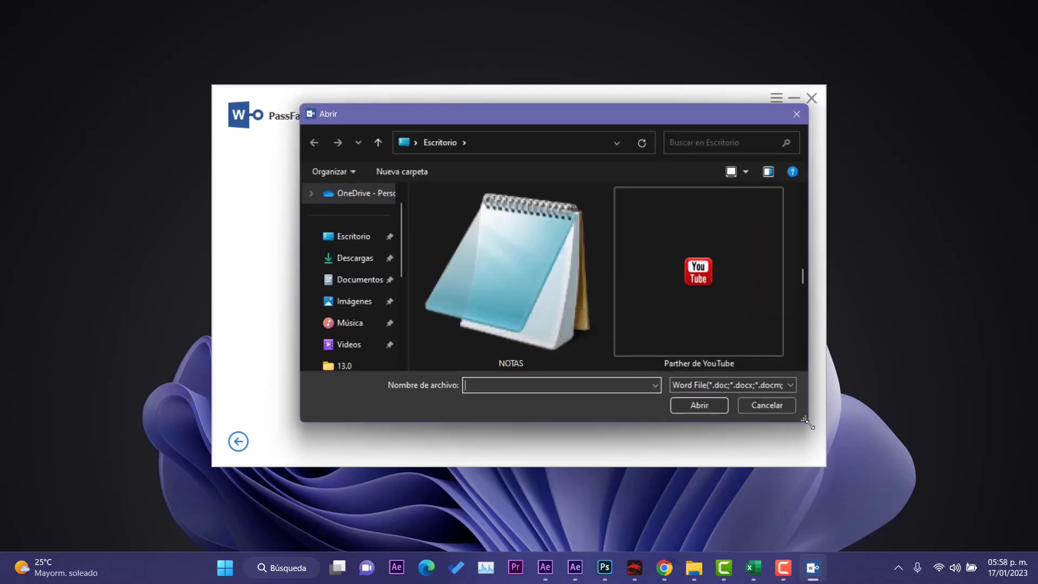
{"action": "left_click_drag", "start_coordinate": [809, 424], "coordinate": [1000, 513]}
{"action": "scroll", "coordinate": [965, 378], "scroll_direction": "down", "scroll_amount": 2}
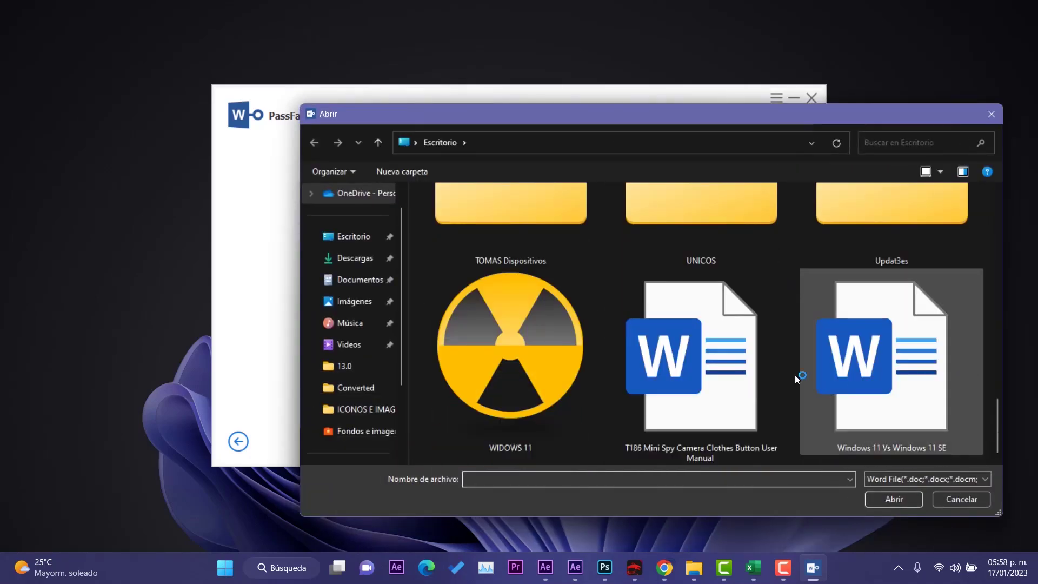
{"action": "double_click", "coordinate": [757, 373]}
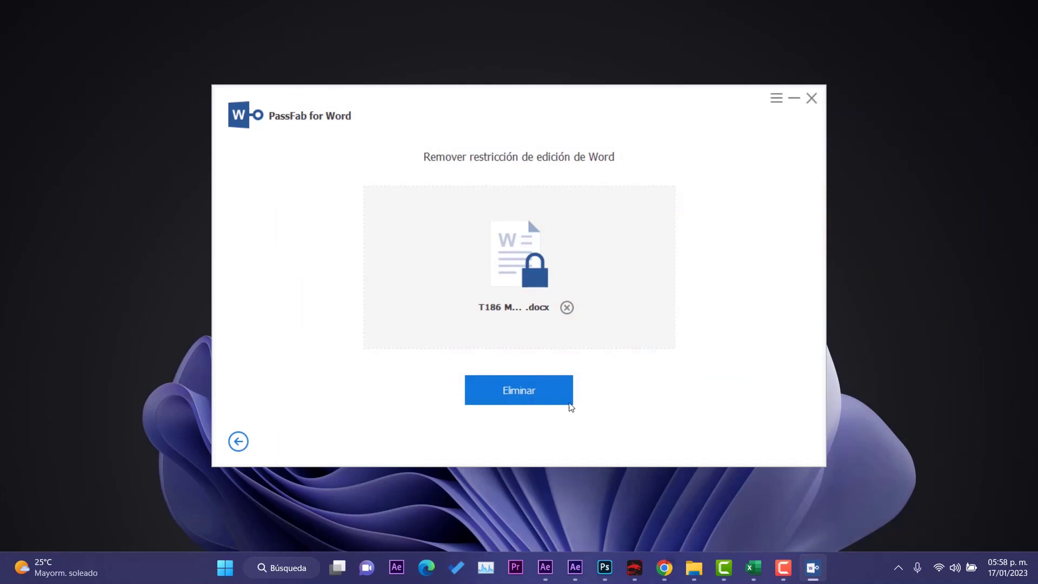
- Remove its editing restriction and open the unprotect_T186 copy from the PassFab_Word folder
{"action": "left_click", "coordinate": [534, 391]}
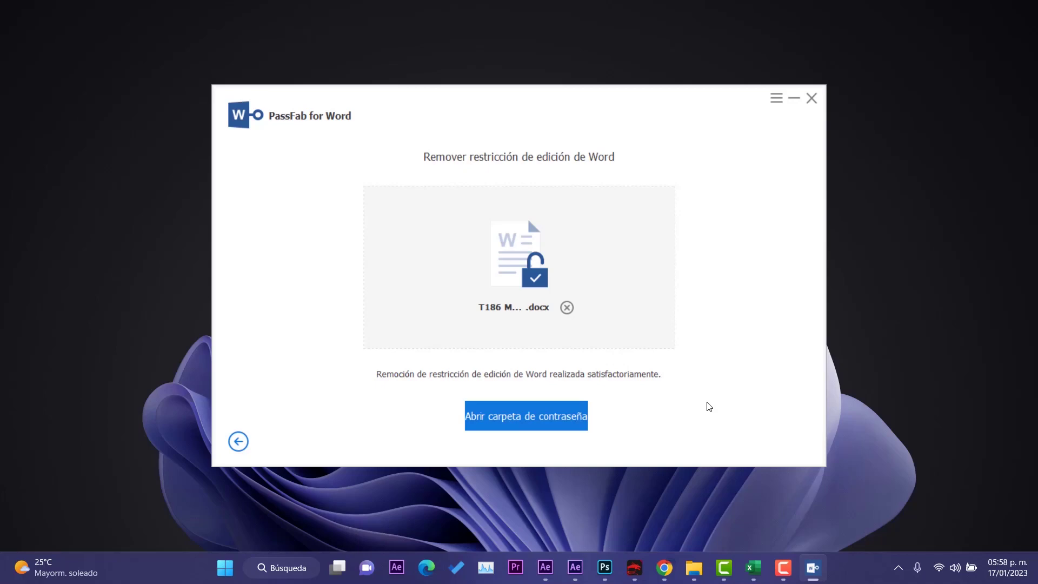
{"action": "left_click", "coordinate": [563, 405]}
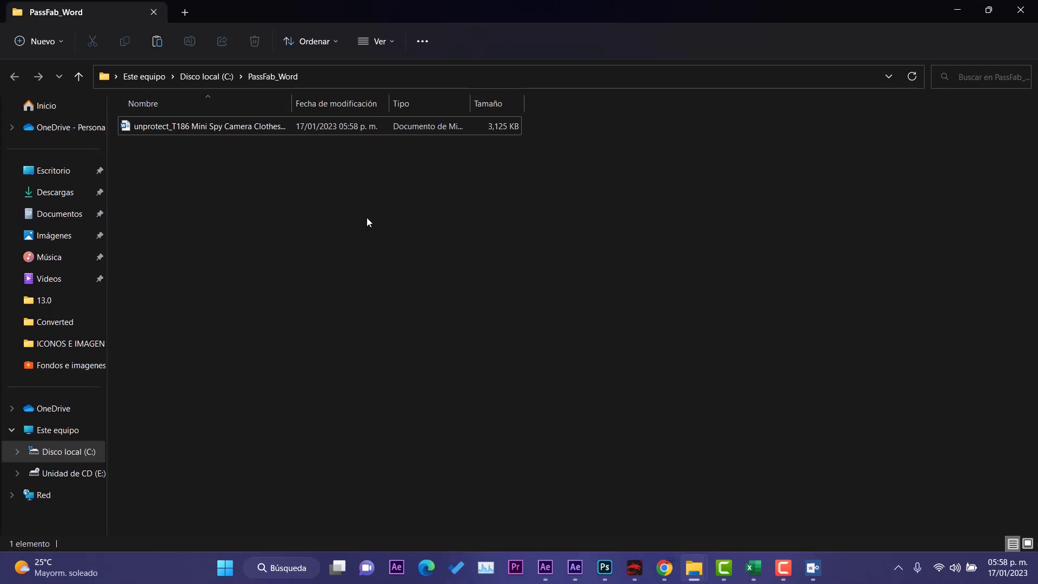
{"action": "double_click", "coordinate": [202, 126]}
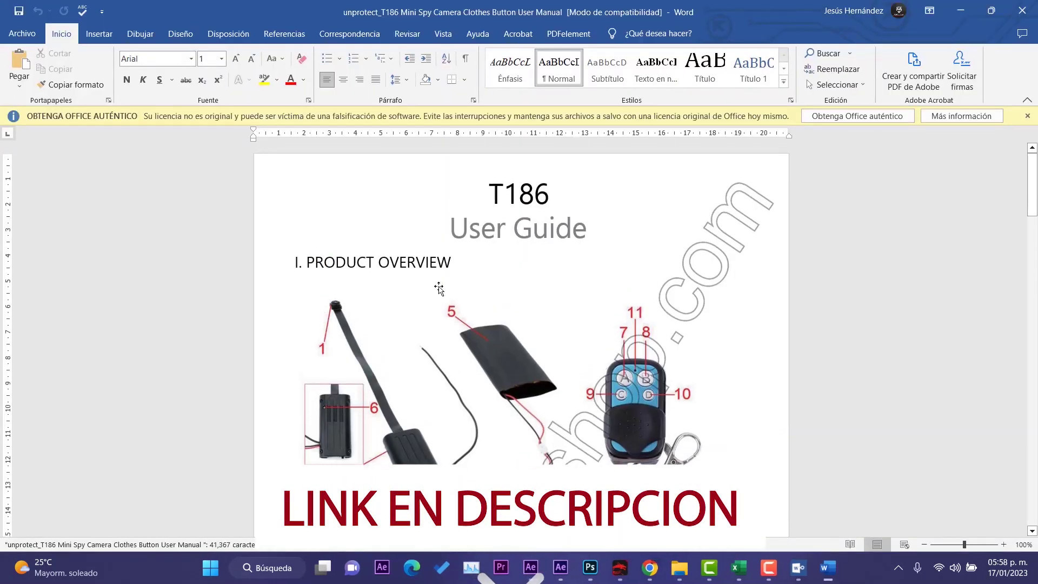
- Delete the product overview picture from the unprotected manual
{"action": "scroll", "coordinate": [567, 372], "scroll_direction": "down", "scroll_amount": 5}
{"action": "scroll", "coordinate": [568, 371], "scroll_direction": "up", "scroll_amount": 2}
{"action": "left_click", "coordinate": [502, 263]}
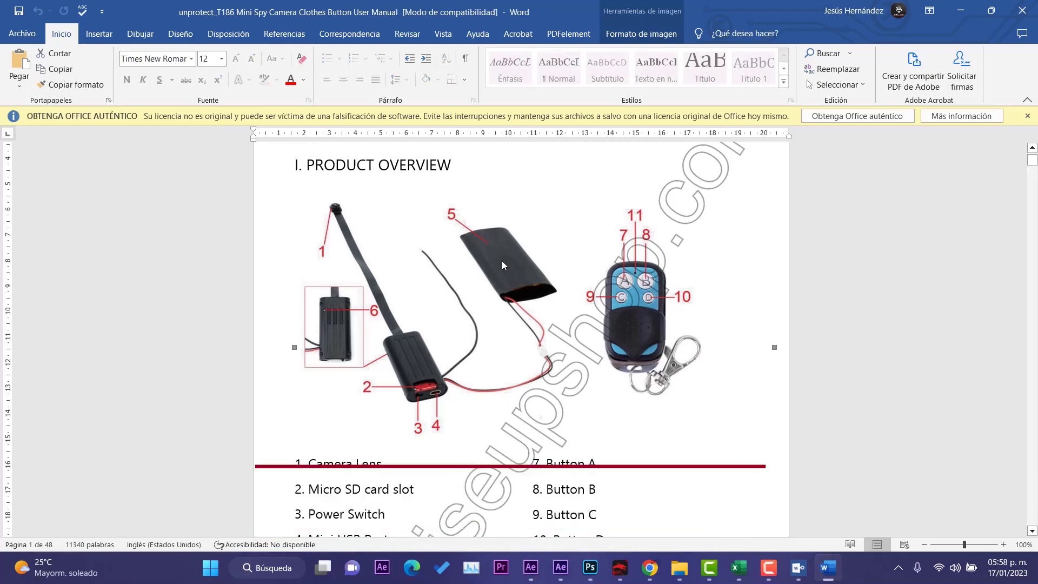
{"action": "key", "text": "Delete"}
- Highlight the 'User Guide' title and paragraphs 1.1–1.2 under POWER ON/OFF in yellow
{"action": "triple_click", "coordinate": [489, 237]}
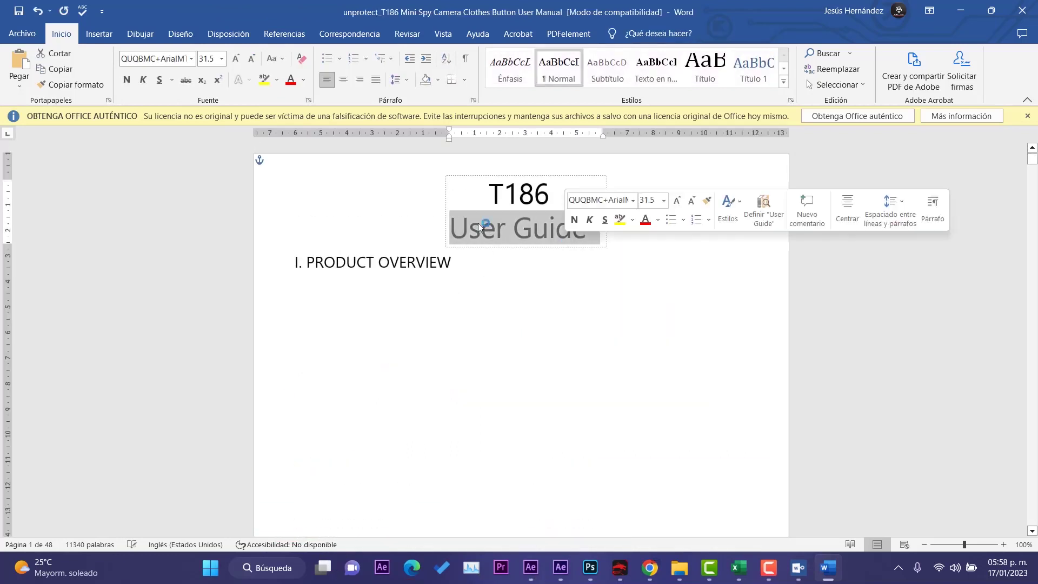
{"action": "left_click", "coordinate": [264, 82]}
{"action": "scroll", "coordinate": [579, 394], "scroll_direction": "down", "scroll_amount": 10}
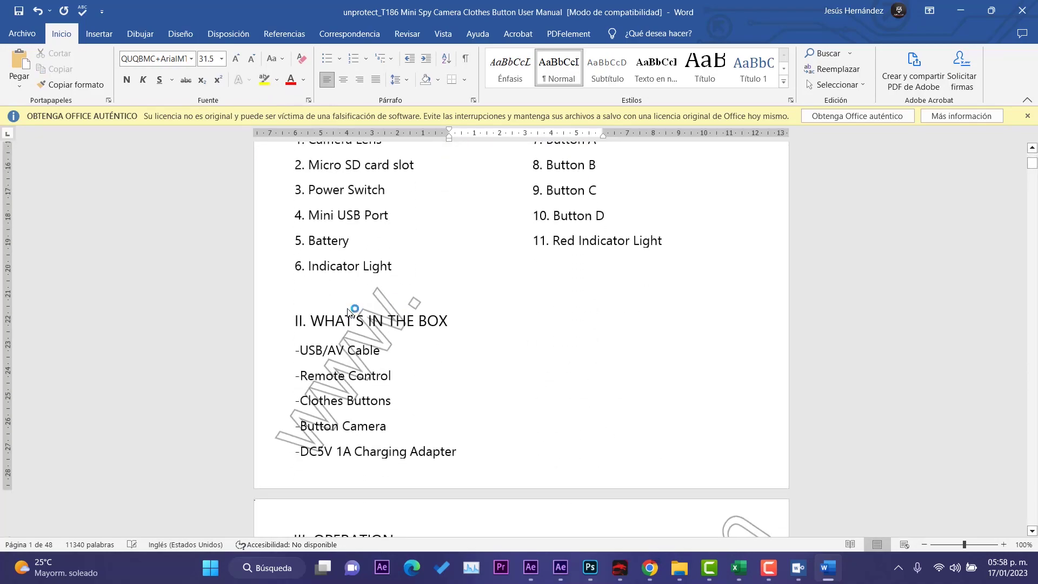
{"action": "scroll", "coordinate": [393, 360], "scroll_direction": "down", "scroll_amount": 3}
{"action": "scroll", "coordinate": [393, 360], "scroll_direction": "down", "scroll_amount": 5}
{"action": "left_click_drag", "start_coordinate": [294, 204], "coordinate": [273, 133]}
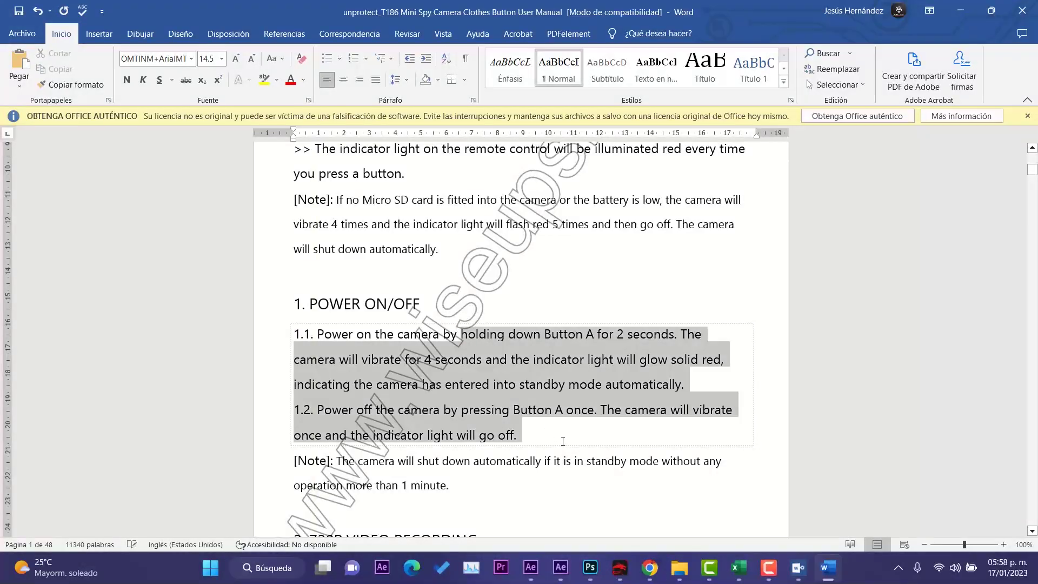
{"action": "left_click", "coordinate": [272, 80]}
- Select the section 4 steps text, then close Word choosing 'No guardar'
{"action": "scroll", "coordinate": [498, 384], "scroll_direction": "down", "scroll_amount": 5}
{"action": "scroll", "coordinate": [498, 384], "scroll_direction": "down", "scroll_amount": 5}
{"action": "scroll", "coordinate": [498, 384], "scroll_direction": "down", "scroll_amount": 4}
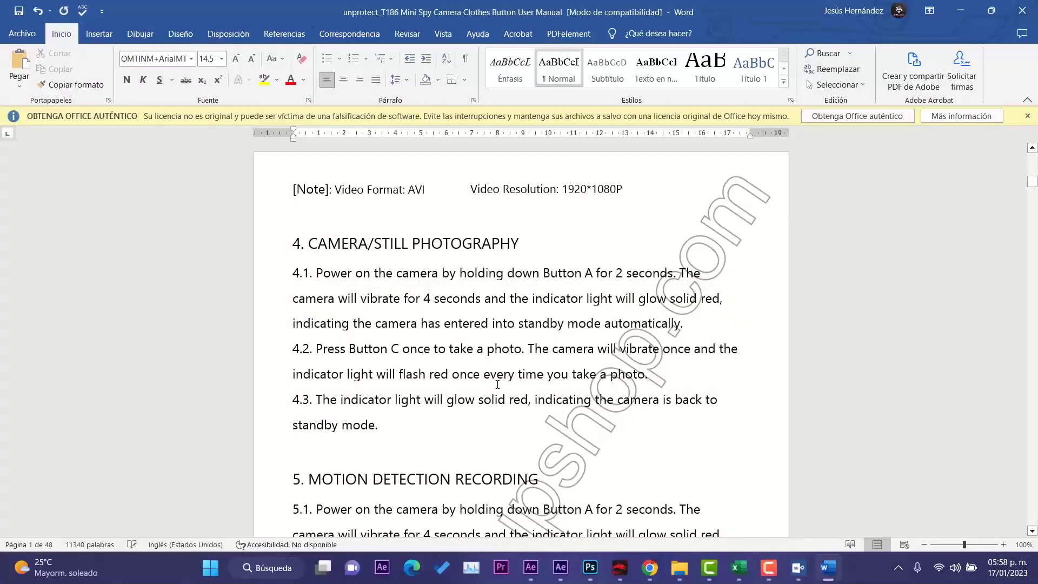
{"action": "left_click_drag", "start_coordinate": [404, 298], "coordinate": [503, 428]}
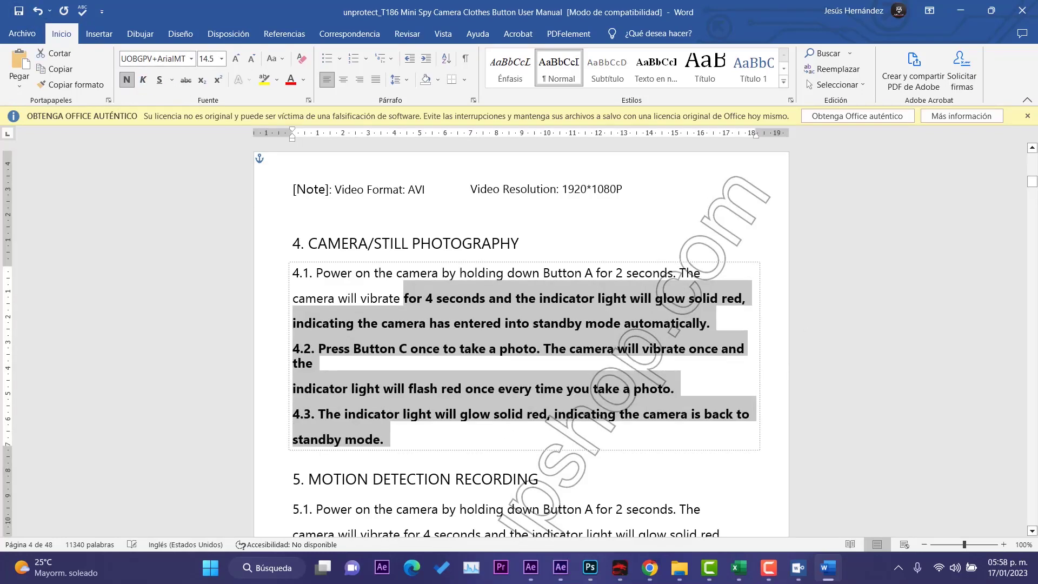
{"action": "left_click", "coordinate": [1034, 7]}
{"action": "left_click", "coordinate": [520, 316]}
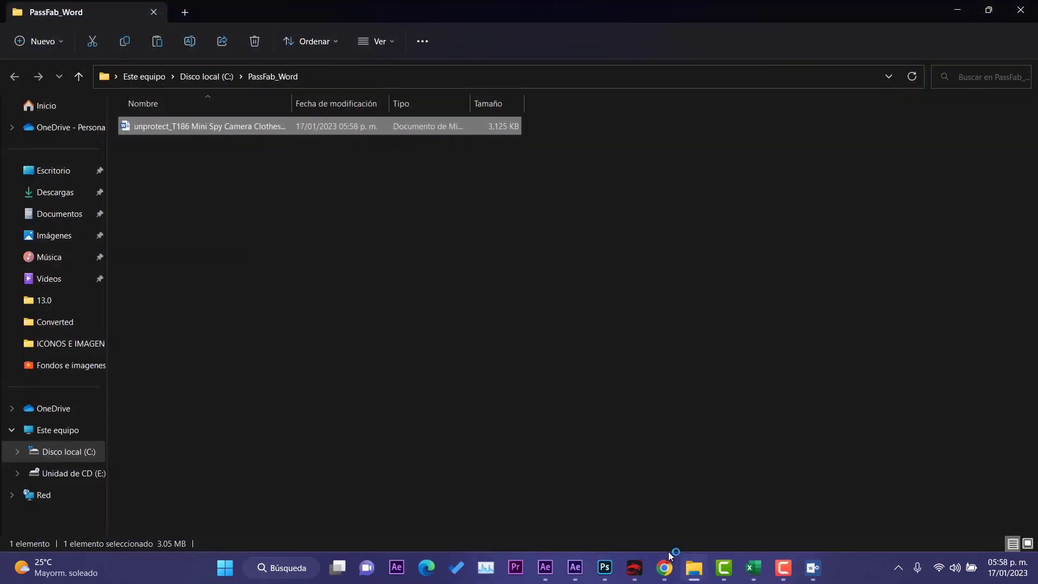
- Reopen the Windows 11 Vs Windows 11 SE document from Escritorio and close the VIDEOS WINDOWS 11 and PassFab_Word windows
{"action": "left_click", "coordinate": [380, 500]}
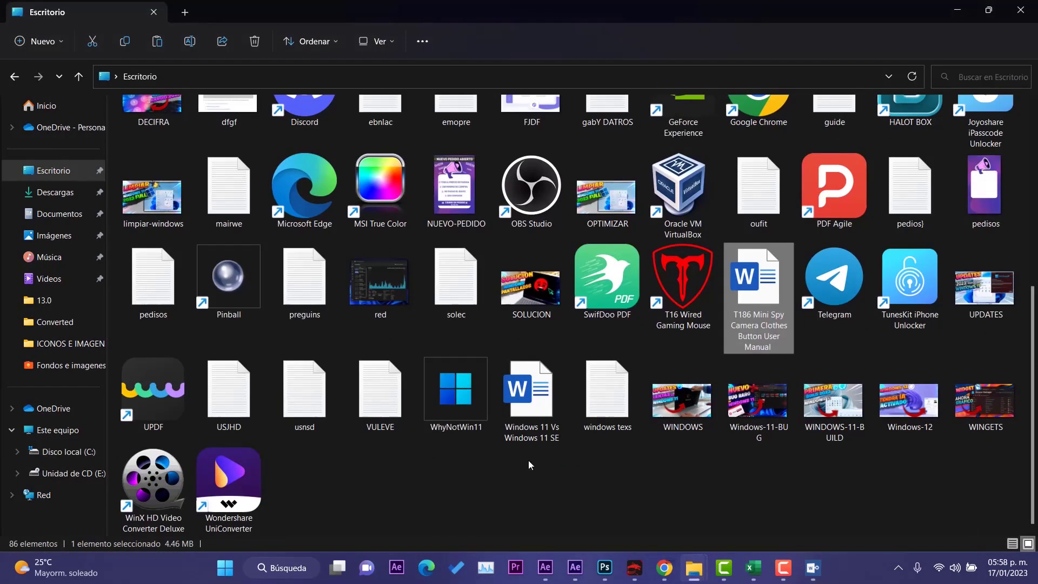
{"action": "double_click", "coordinate": [545, 418]}
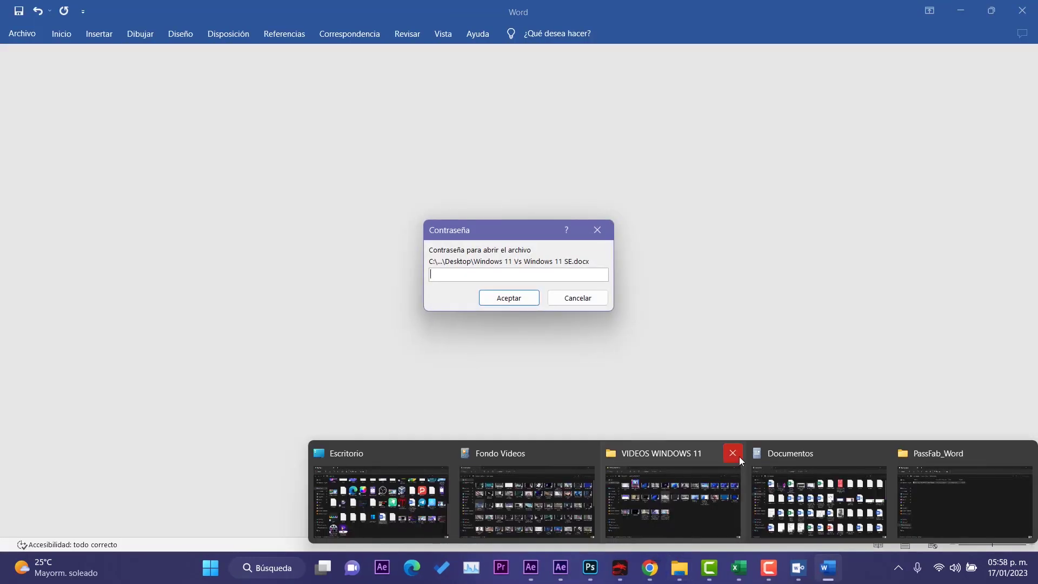
{"action": "mouse_move", "coordinate": [693, 567]}
{"action": "left_click", "coordinate": [738, 456]}
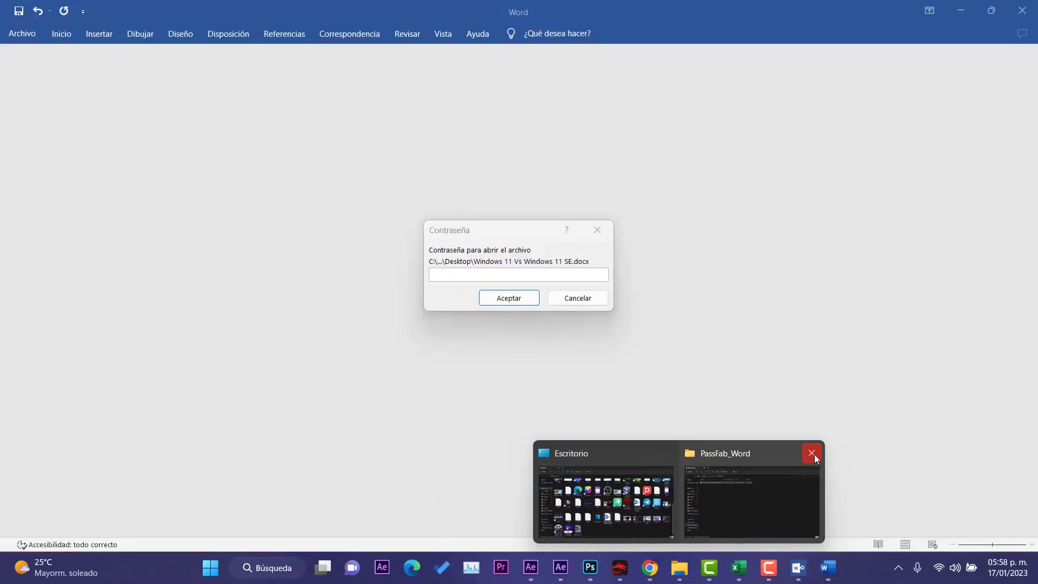
{"action": "left_click", "coordinate": [810, 453]}
- Submit another guessed password, then go to Word's start screen listing recent documents
{"action": "left_click", "coordinate": [499, 275]}
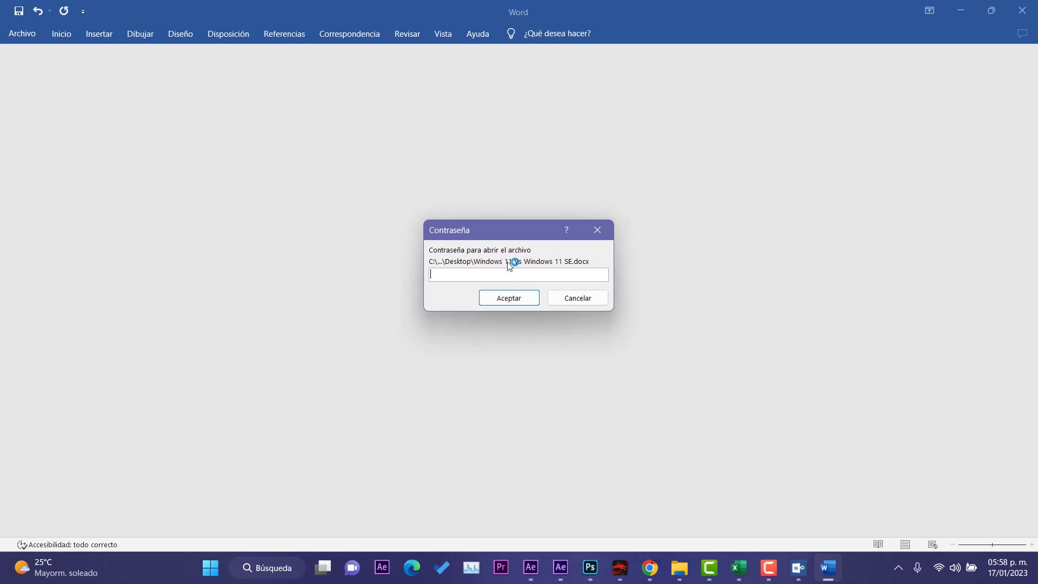
{"action": "left_click_drag", "start_coordinate": [528, 238], "coordinate": [439, 213]}
{"action": "type", "text": "1"}
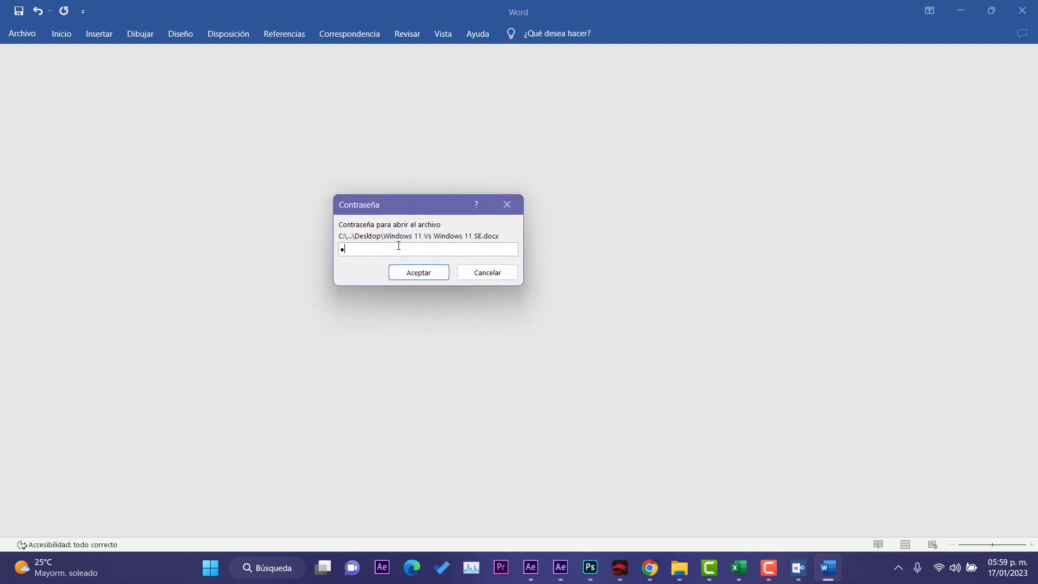
{"action": "key", "text": "Return"}
{"action": "key", "text": "Return"}
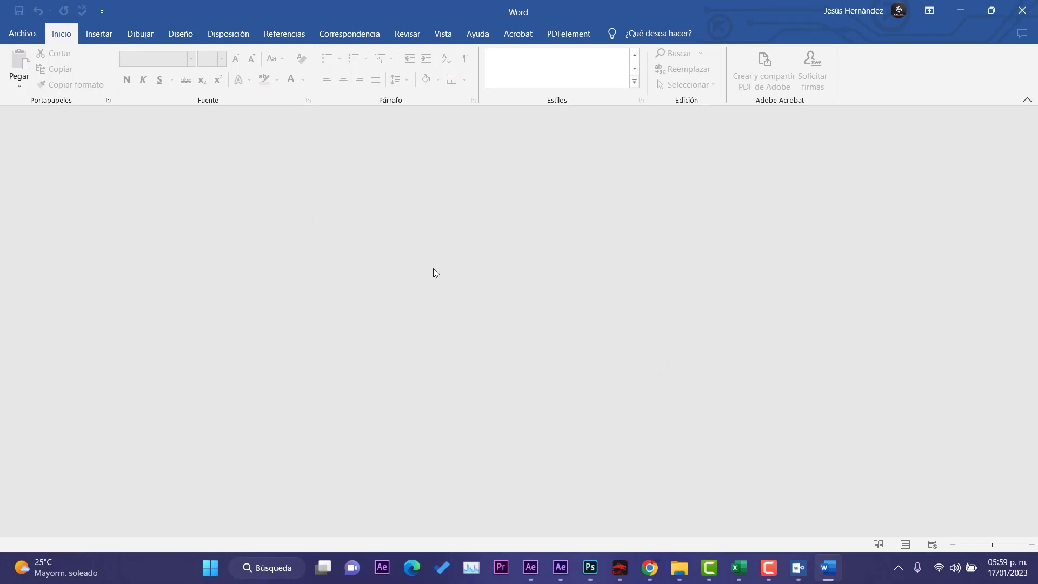
{"action": "left_click", "coordinate": [21, 33]}
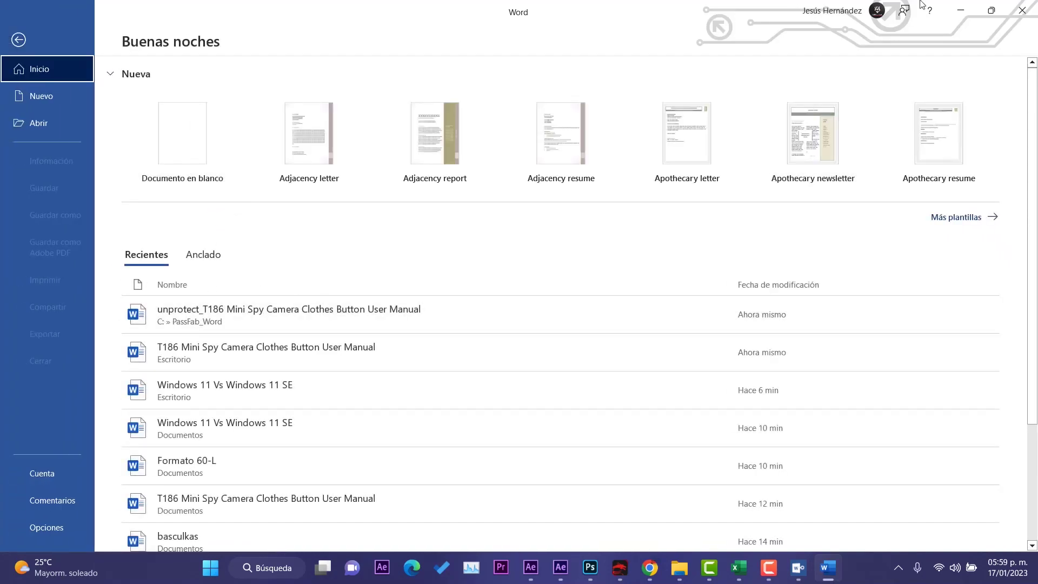
- Close Word, go back in PassFab, and choose encrypted-password recovery
{"action": "left_click", "coordinate": [1022, 11]}
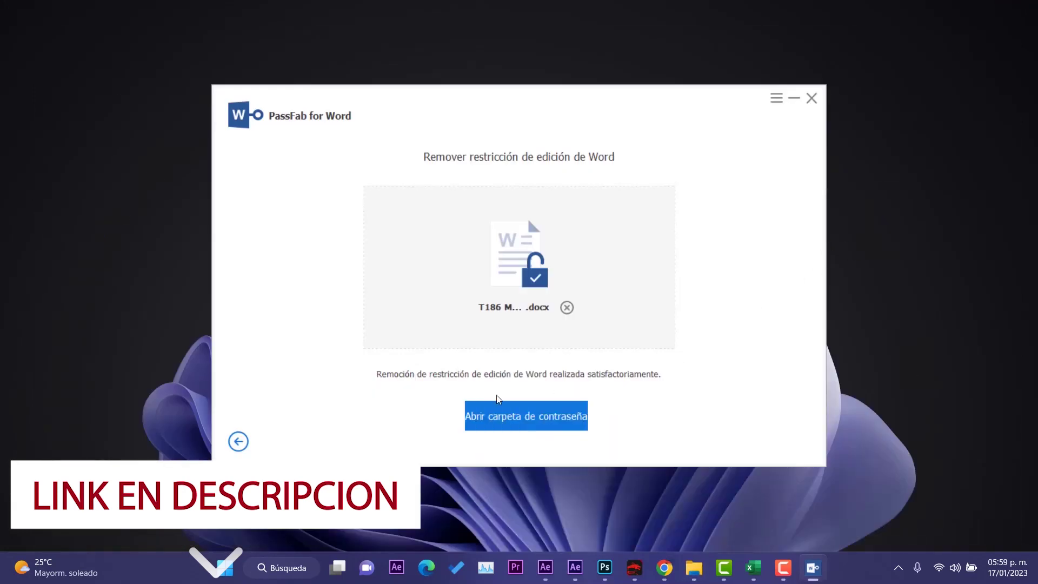
{"action": "left_click", "coordinate": [244, 436]}
{"action": "left_click", "coordinate": [246, 439]}
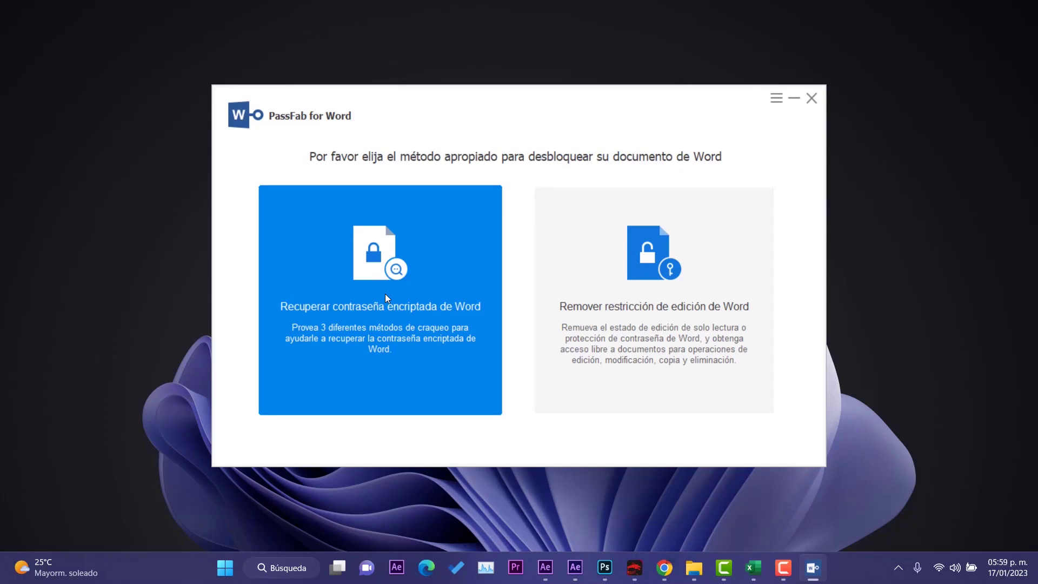
{"action": "left_click", "coordinate": [386, 295]}
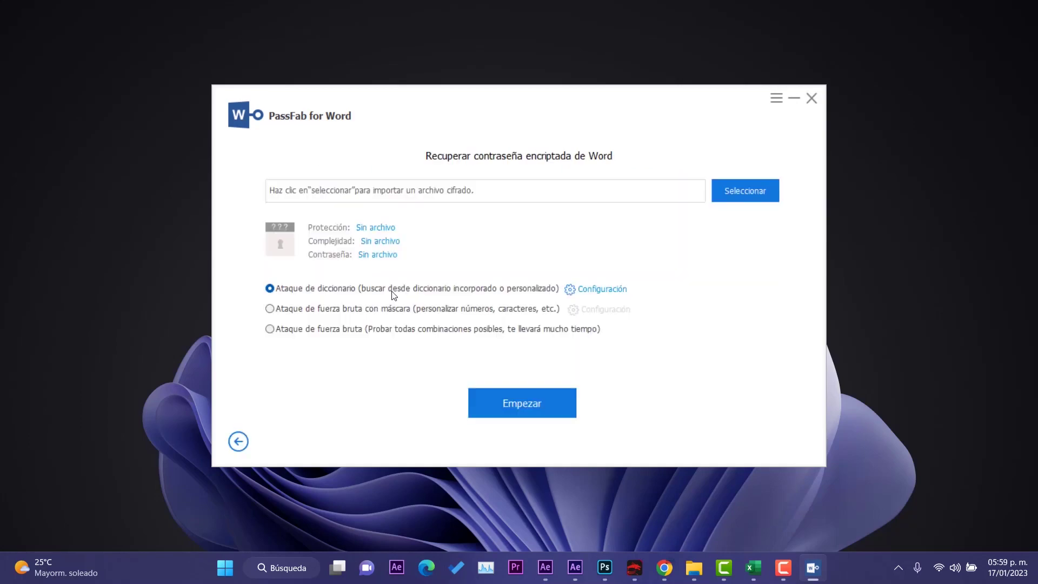
- Import Windows 11 Vs Windows 11 SE.docx, choose Ataque de diccionario, and download unlocker_dict.txt in its settings
{"action": "left_click", "coordinate": [751, 192]}
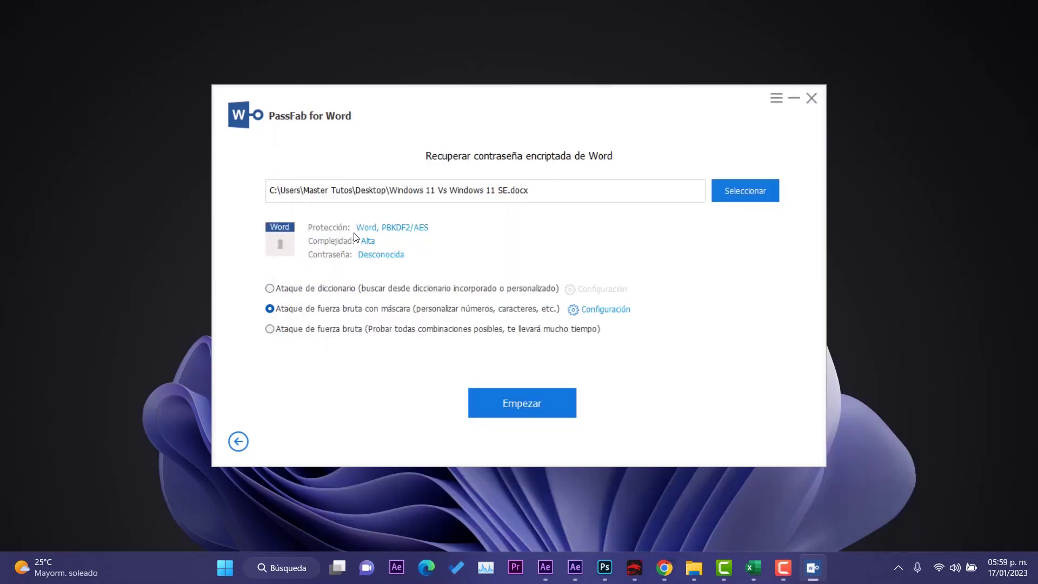
{"action": "left_click", "coordinate": [343, 292]}
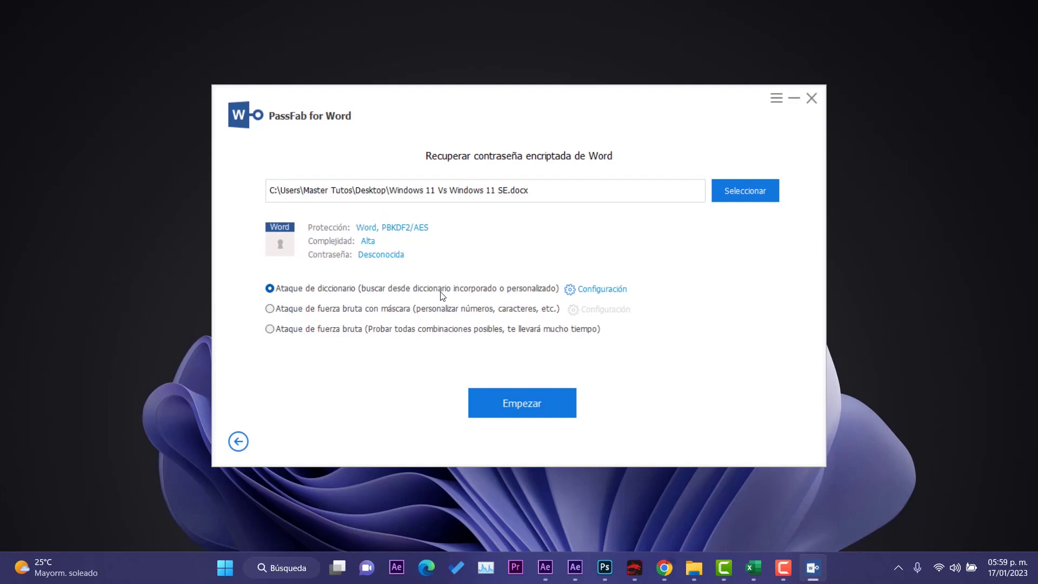
{"action": "left_click", "coordinate": [596, 290]}
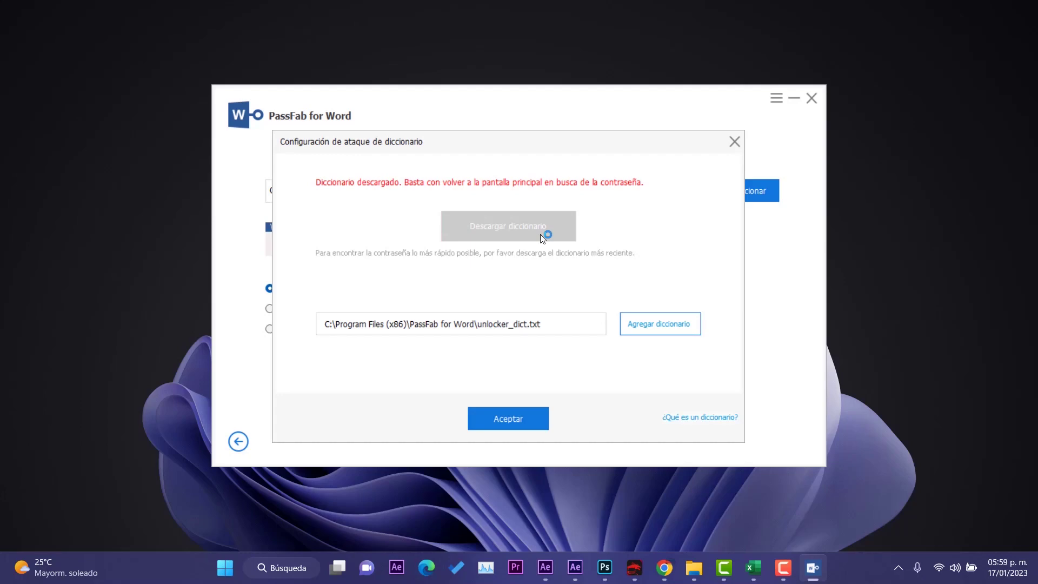
{"action": "left_click_drag", "start_coordinate": [523, 147], "coordinate": [519, 144]}
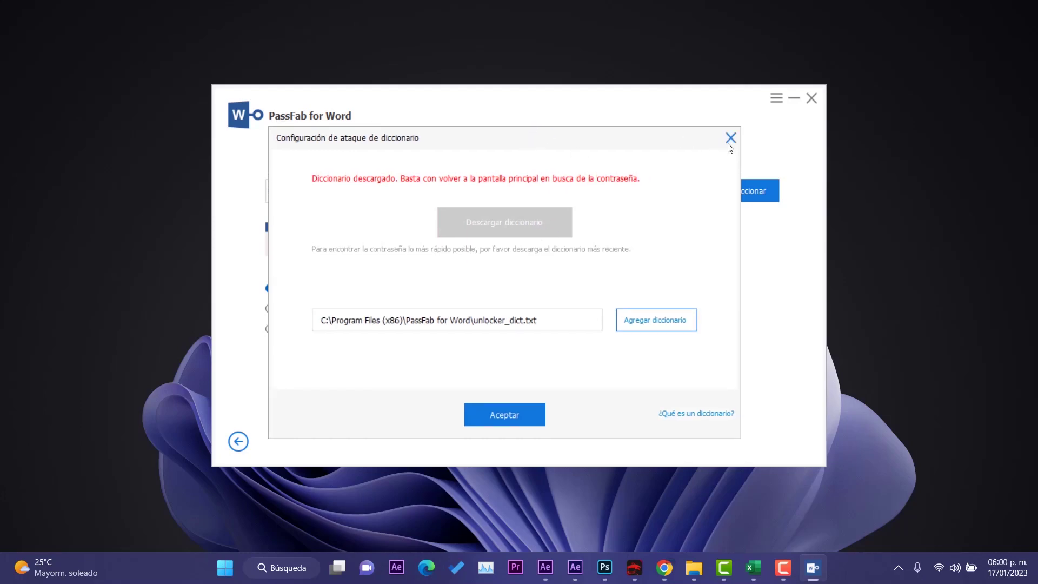
{"action": "left_click", "coordinate": [729, 144]}
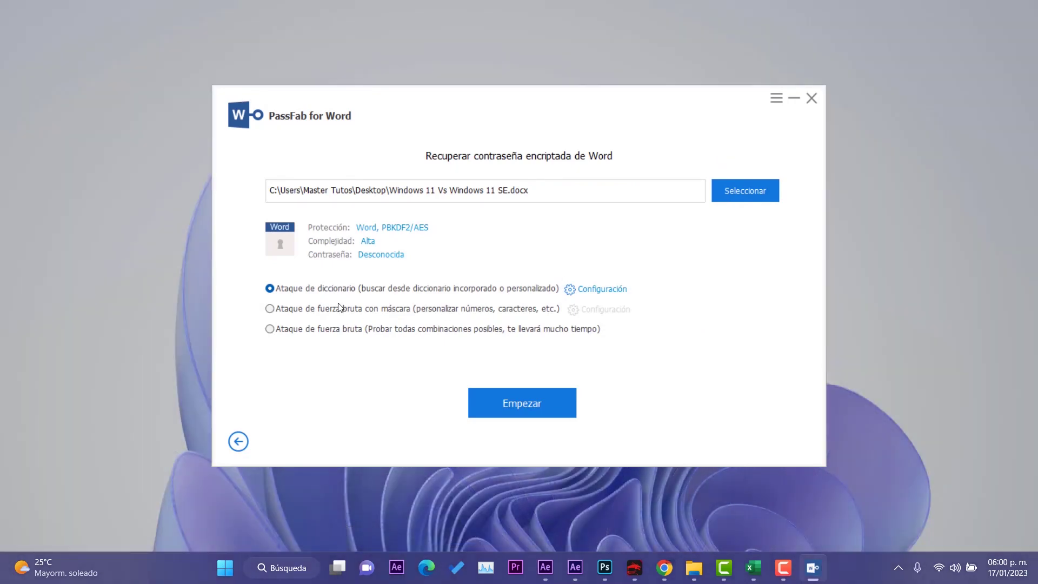
- Use the brute-force with mask attack for 1–6 character passwords using all character sets, and start recovery
{"action": "left_click", "coordinate": [351, 309]}
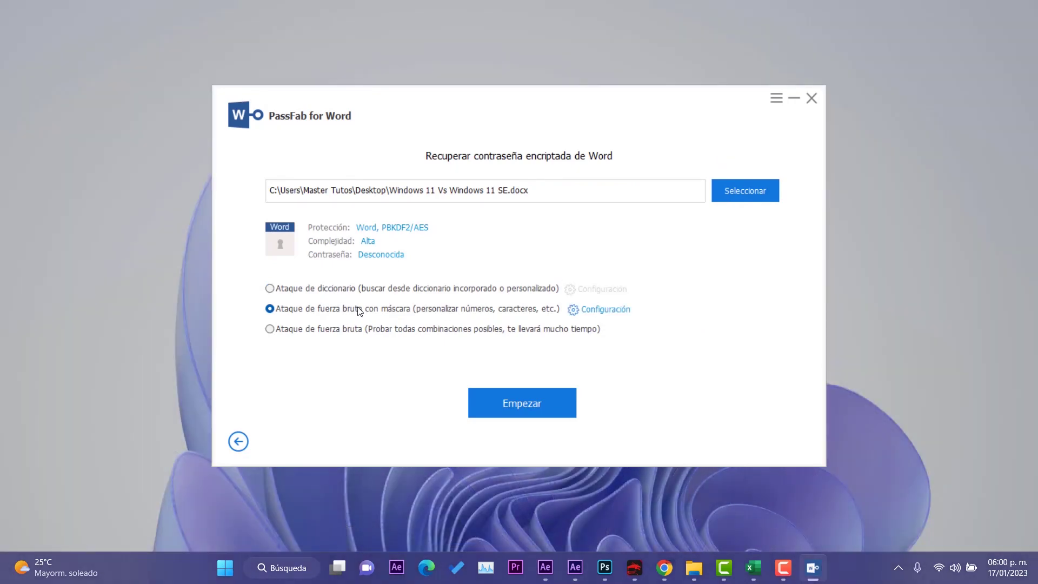
{"action": "left_click", "coordinate": [608, 309]}
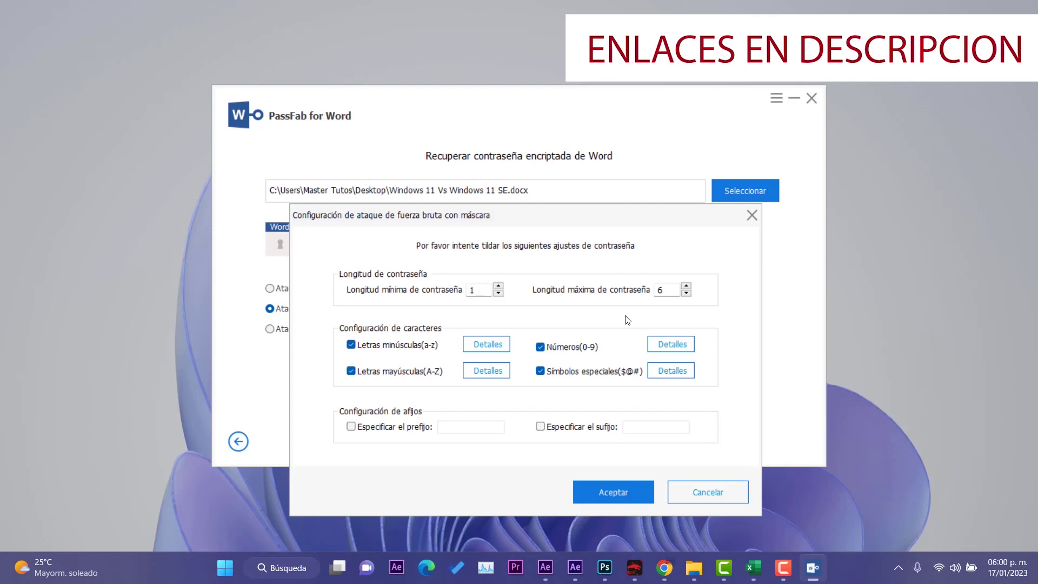
{"action": "left_click", "coordinate": [613, 492]}
{"action": "left_click", "coordinate": [380, 329]}
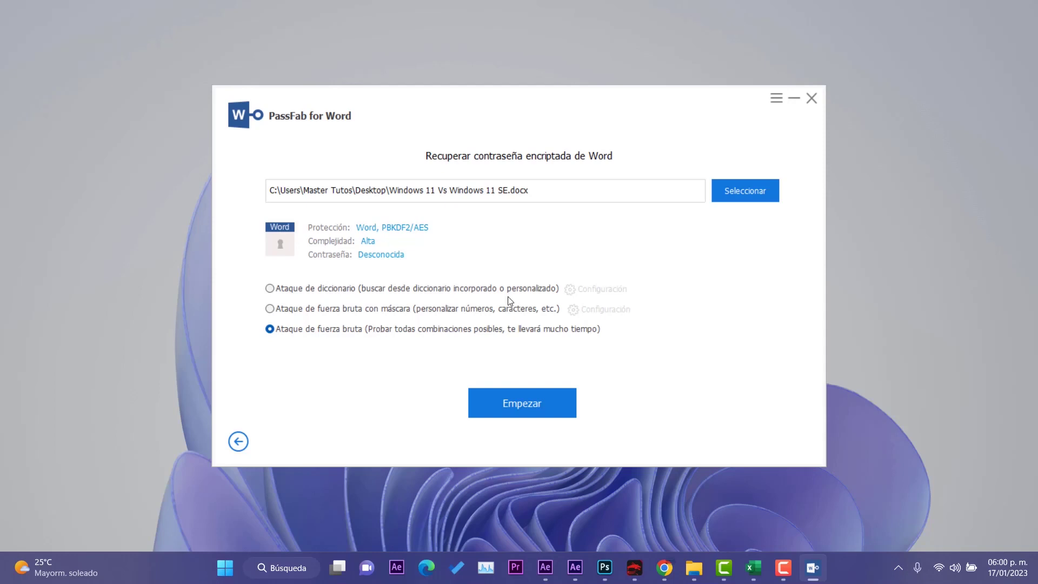
{"action": "left_click", "coordinate": [390, 312]}
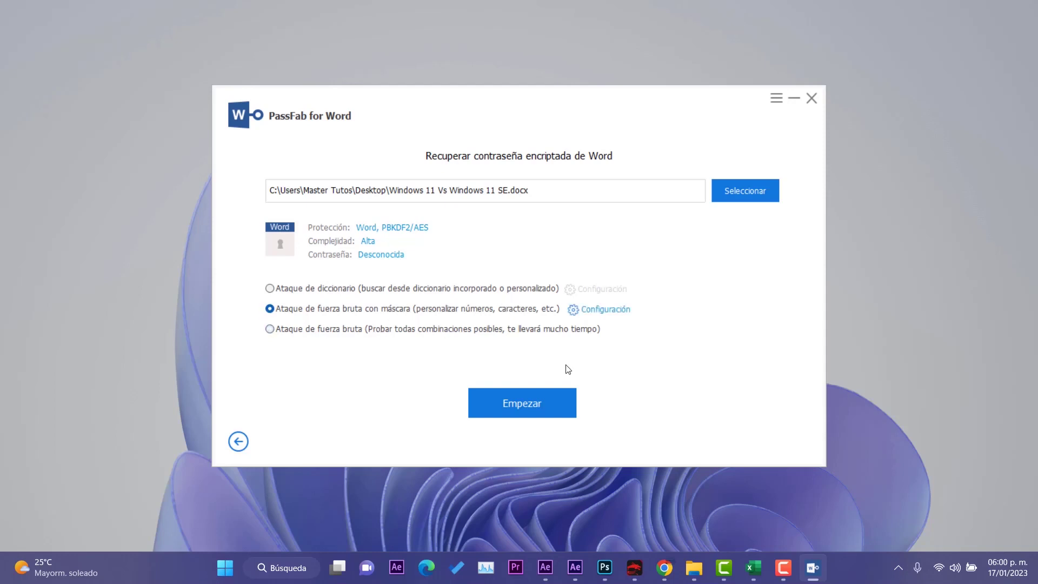
{"action": "left_click", "coordinate": [559, 404]}
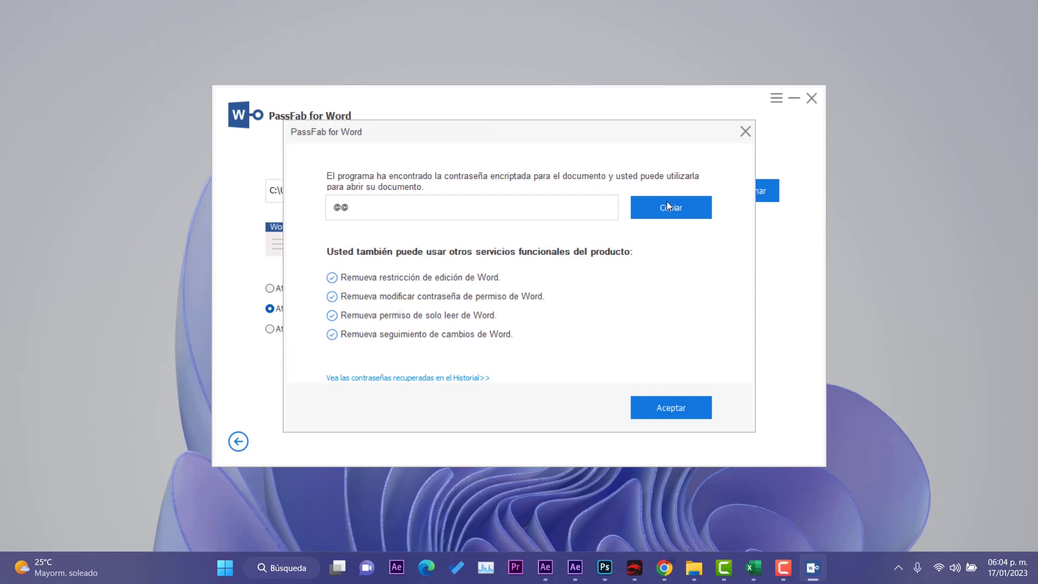
- Copy the recovered password from PassFab's result dialog
{"action": "left_click", "coordinate": [668, 207]}
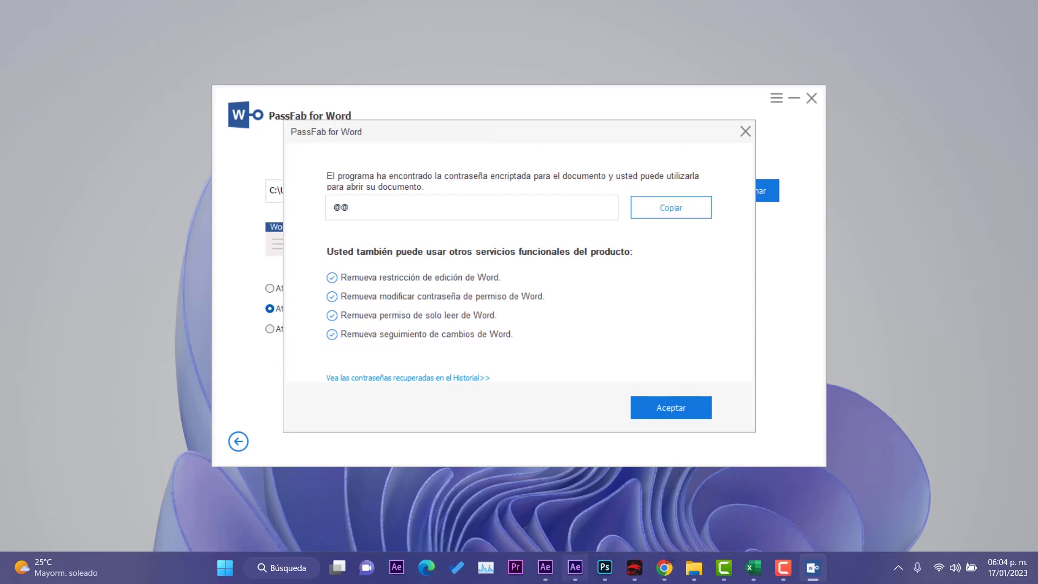
{"action": "left_click", "coordinate": [694, 567]}
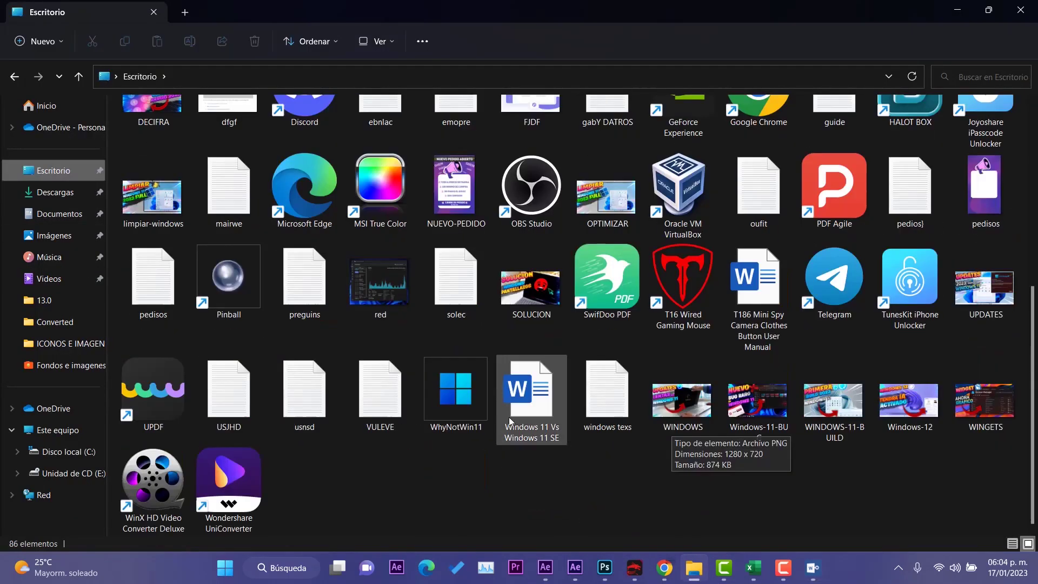
- Open 'Windows 11 Vs Windows 11 SE' in Word by pasting the recovered password
{"action": "left_click", "coordinate": [515, 385]}
{"action": "double_click", "coordinate": [515, 385]}
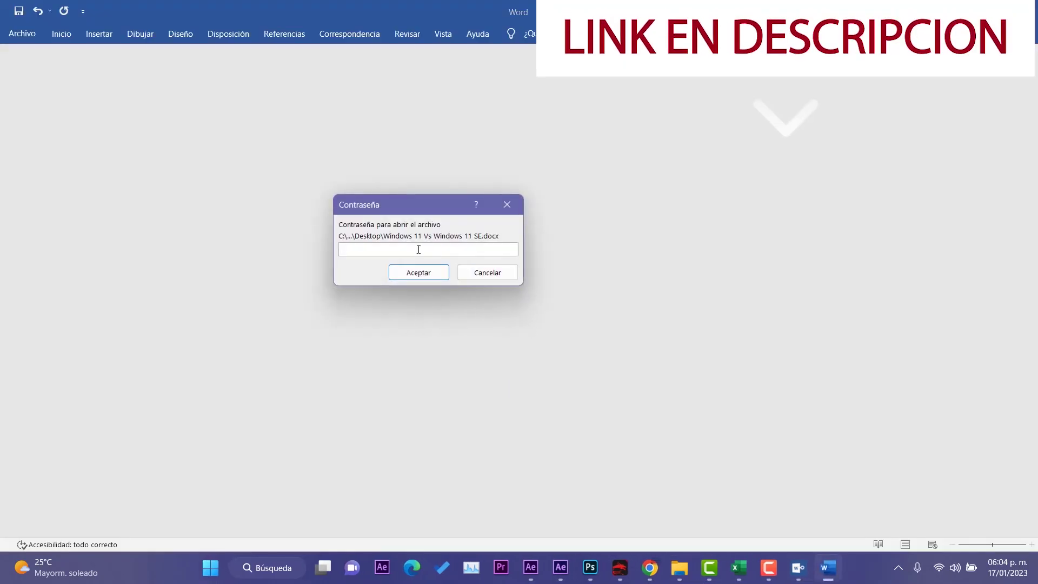
{"action": "right_click", "coordinate": [420, 249]}
{"action": "left_click", "coordinate": [446, 291]}
{"action": "left_click", "coordinate": [424, 274]}
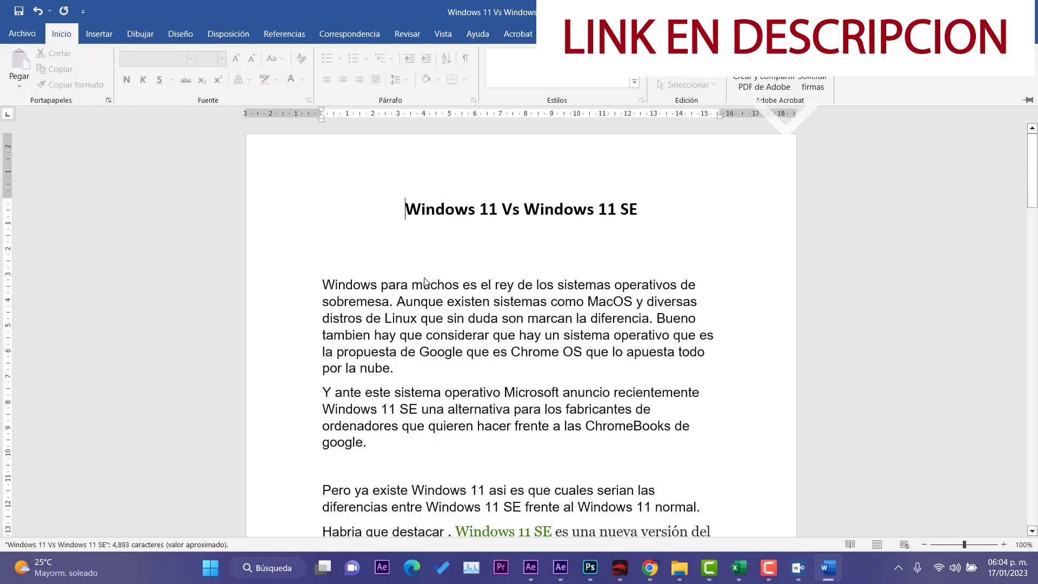
- Scroll through the unlocked document, then minimize Word and File Explorer to return to PassFab
{"action": "scroll", "coordinate": [540, 324], "scroll_direction": "down", "scroll_amount": 6}
{"action": "scroll", "coordinate": [588, 343], "scroll_direction": "down", "scroll_amount": 5}
{"action": "scroll", "coordinate": [589, 341], "scroll_direction": "down", "scroll_amount": 5}
{"action": "scroll", "coordinate": [593, 337], "scroll_direction": "down", "scroll_amount": 5}
{"action": "scroll", "coordinate": [593, 337], "scroll_direction": "down", "scroll_amount": 5}
{"action": "scroll", "coordinate": [592, 341], "scroll_direction": "down", "scroll_amount": 5}
{"action": "scroll", "coordinate": [591, 346], "scroll_direction": "down", "scroll_amount": 5}
{"action": "scroll", "coordinate": [590, 350], "scroll_direction": "down", "scroll_amount": 5}
{"action": "scroll", "coordinate": [590, 350], "scroll_direction": "down", "scroll_amount": 3}
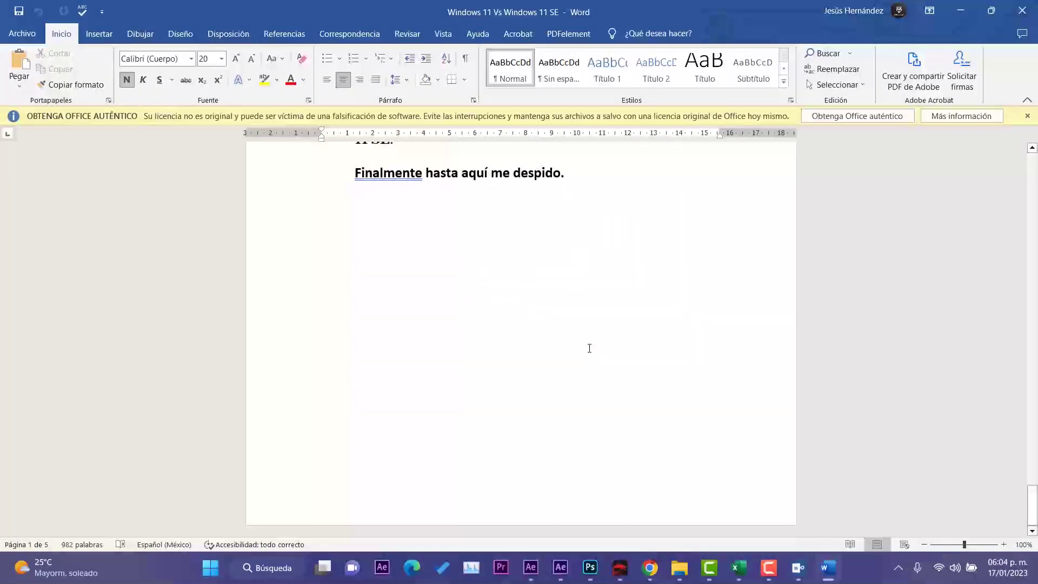
{"action": "scroll", "coordinate": [592, 351], "scroll_direction": "up", "scroll_amount": 3}
{"action": "scroll", "coordinate": [598, 357], "scroll_direction": "up", "scroll_amount": 6}
{"action": "scroll", "coordinate": [600, 362], "scroll_direction": "up", "scroll_amount": 5}
{"action": "scroll", "coordinate": [608, 373], "scroll_direction": "up", "scroll_amount": 5}
{"action": "scroll", "coordinate": [619, 384], "scroll_direction": "up", "scroll_amount": 5}
{"action": "scroll", "coordinate": [630, 394], "scroll_direction": "up", "scroll_amount": 5}
{"action": "scroll", "coordinate": [633, 400], "scroll_direction": "up", "scroll_amount": 10}
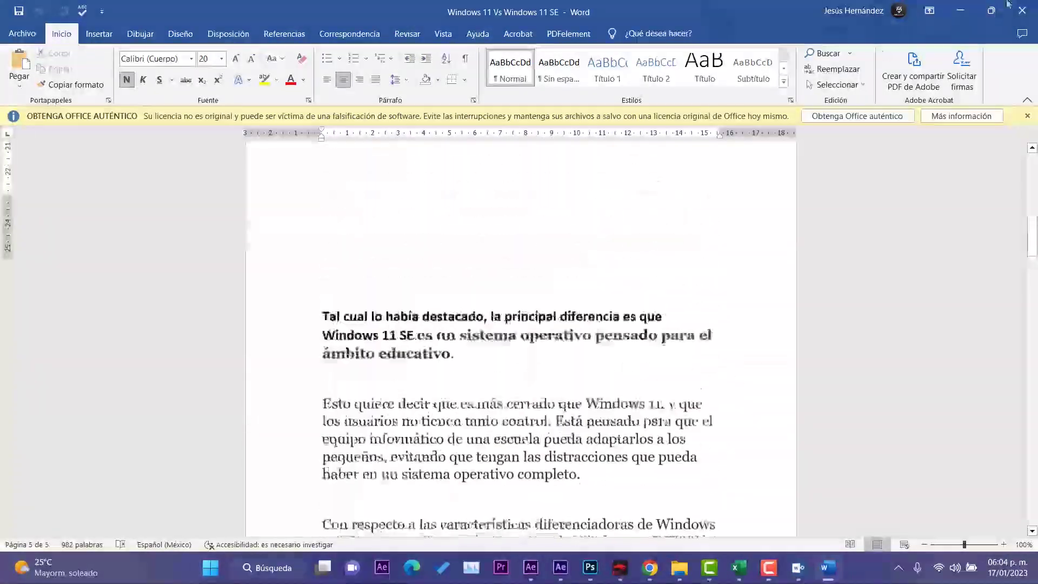
{"action": "left_click", "coordinate": [961, 10]}
{"action": "left_click", "coordinate": [957, 9]}
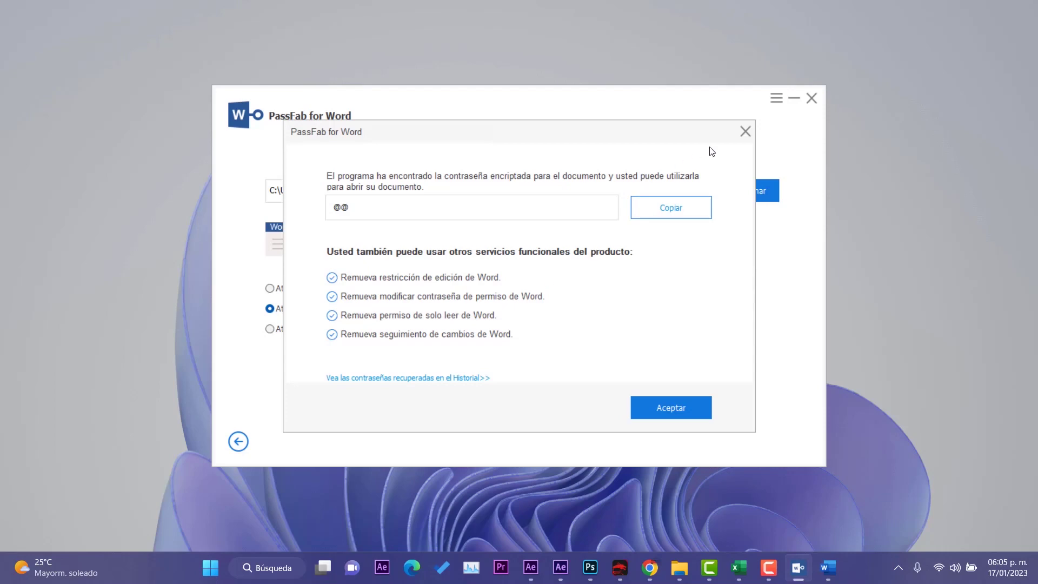
- Close the recovered-password dialog and go back to the unlocking-method selection screen
{"action": "left_click", "coordinate": [744, 131]}
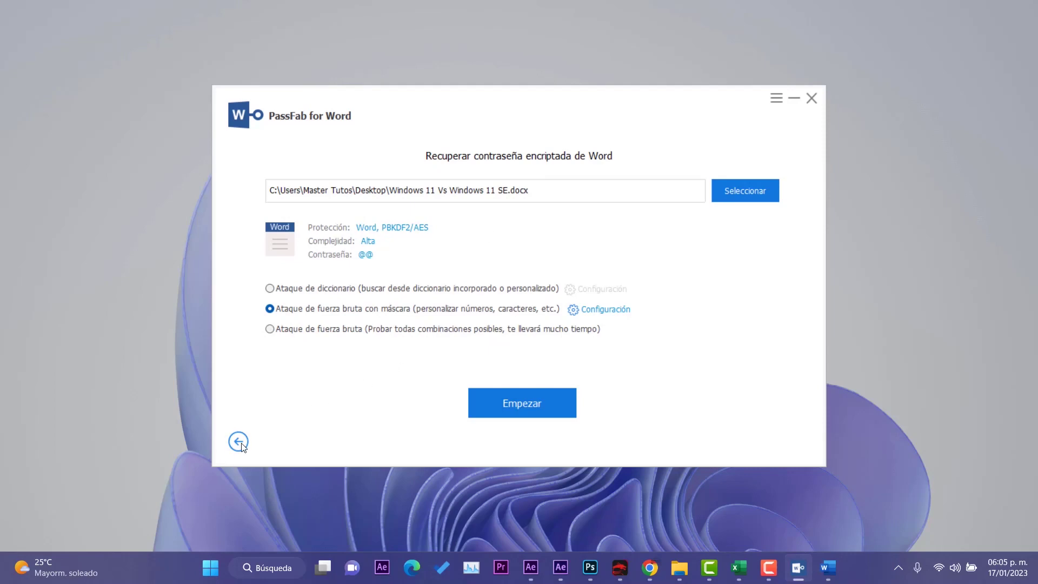
{"action": "left_click", "coordinate": [238, 442]}
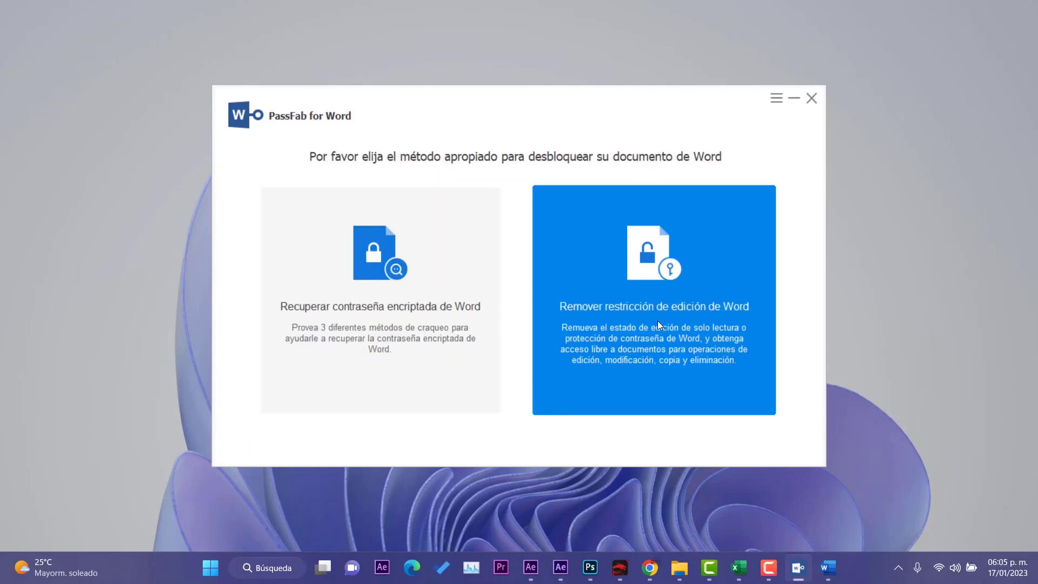